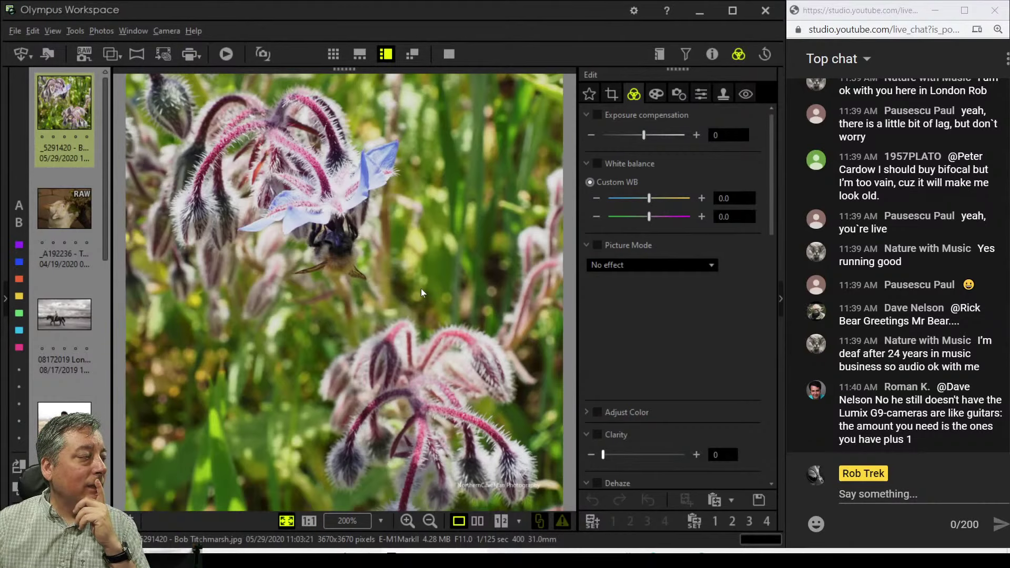
# Examine the bee, the upper flower and the lower flower cluster at full magnification for sharpness and detail
pyautogui.click(356, 255)
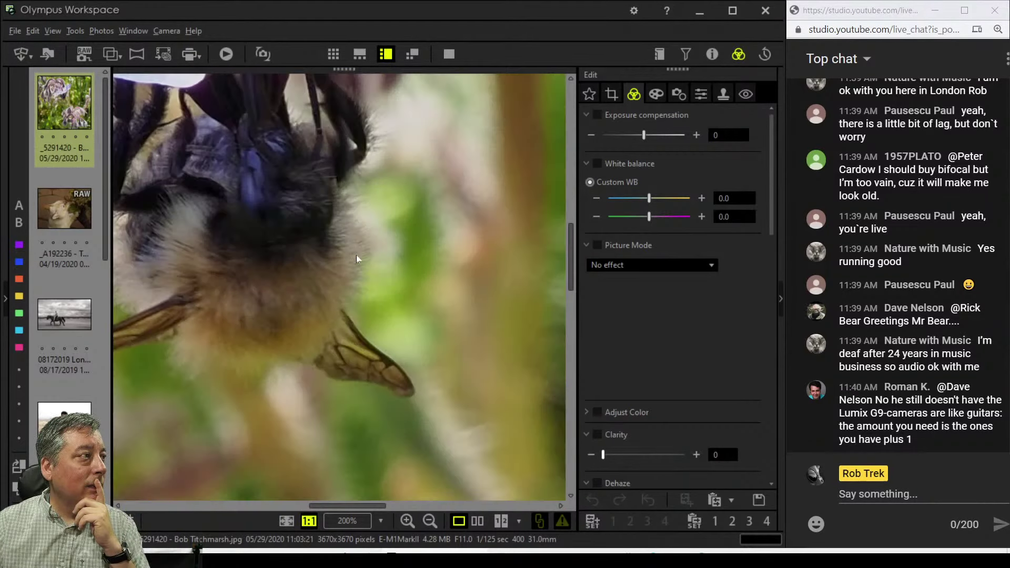
pyautogui.moveTo(300, 232); pyautogui.dragTo(473, 453)
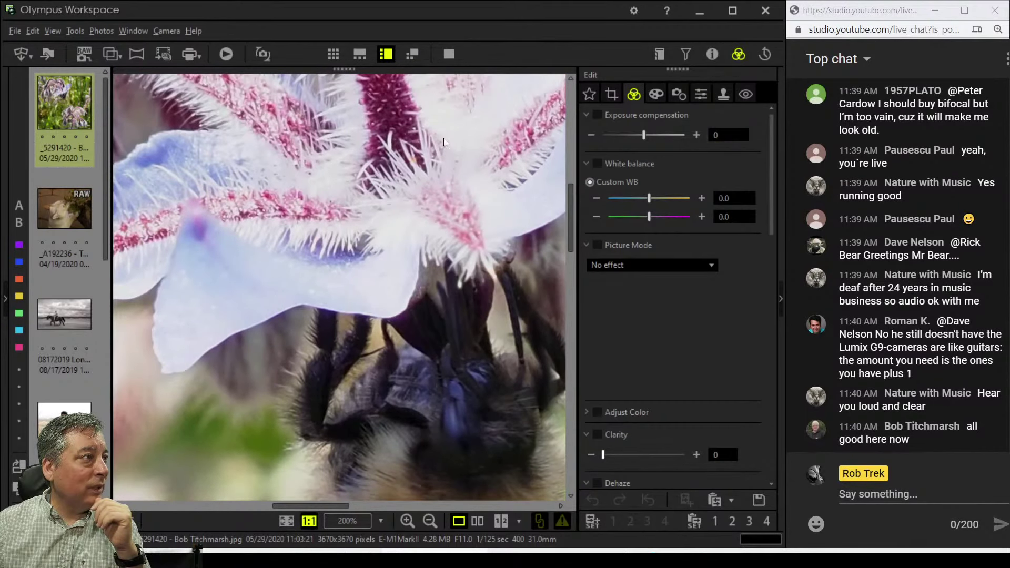
pyautogui.moveTo(474, 200); pyautogui.dragTo(386, 286)
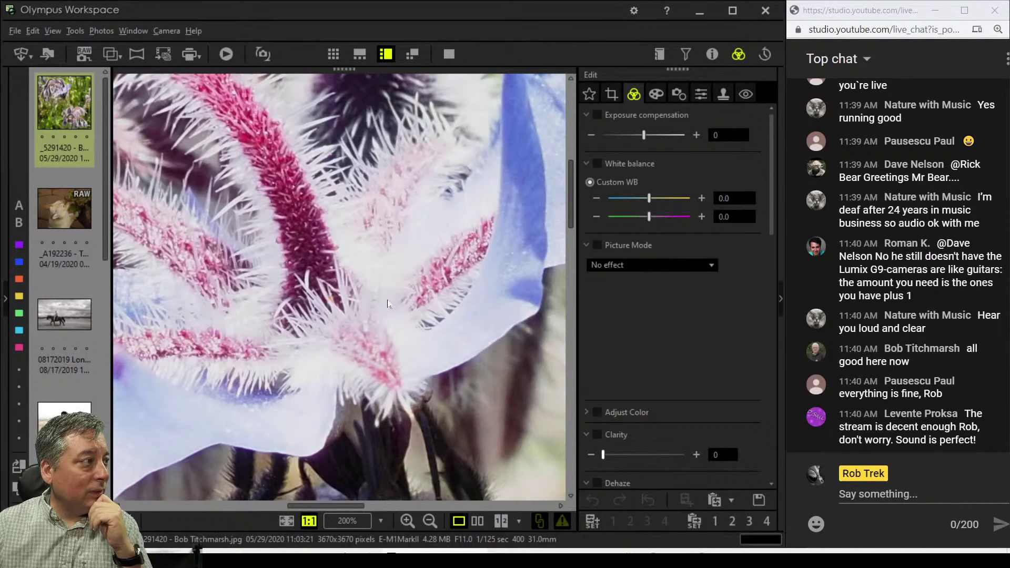
pyautogui.click(387, 304)
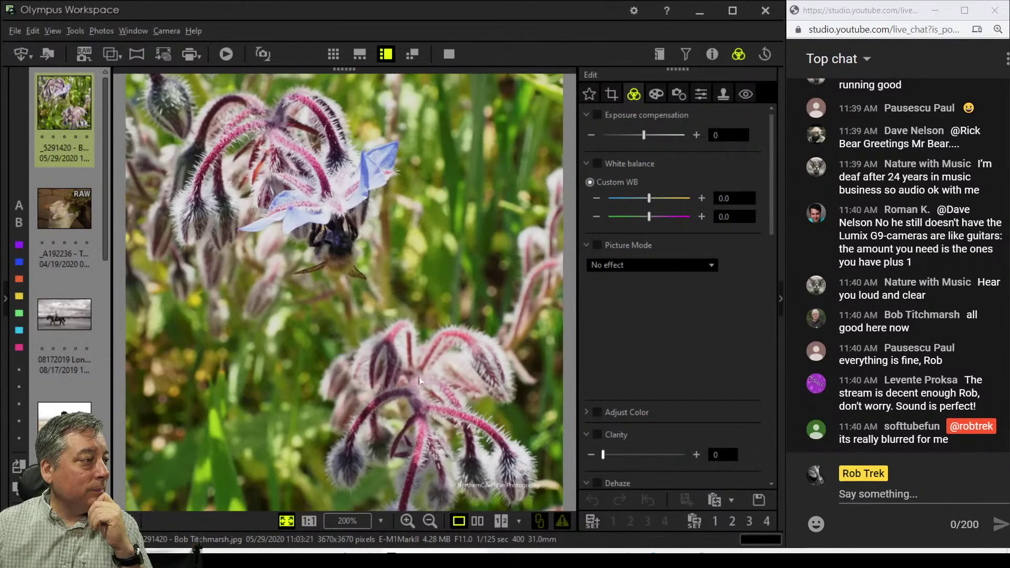
pyautogui.click(439, 411)
pyautogui.moveTo(473, 432); pyautogui.dragTo(295, 218)
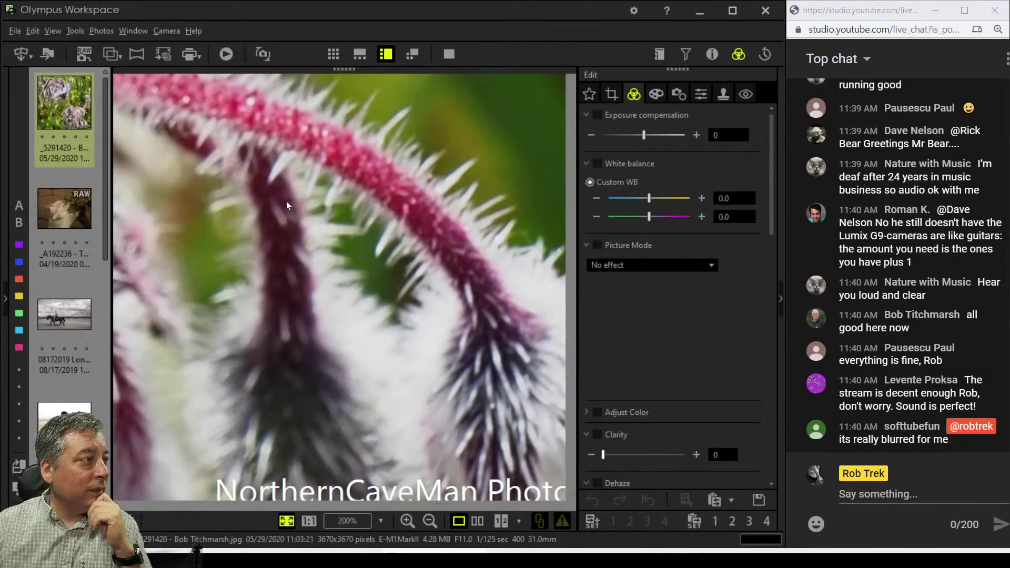
pyautogui.click(287, 201)
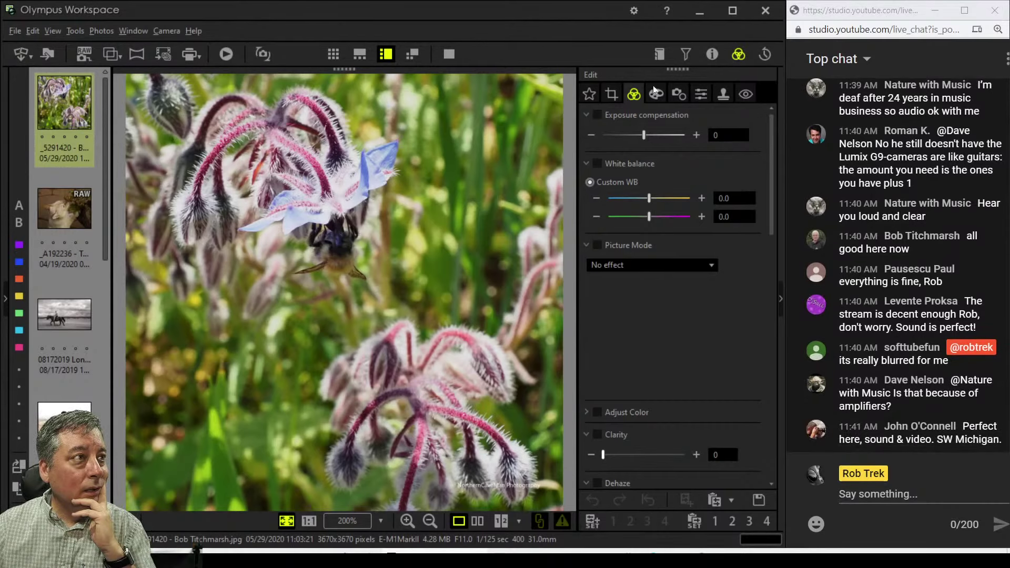
pyautogui.click(613, 95)
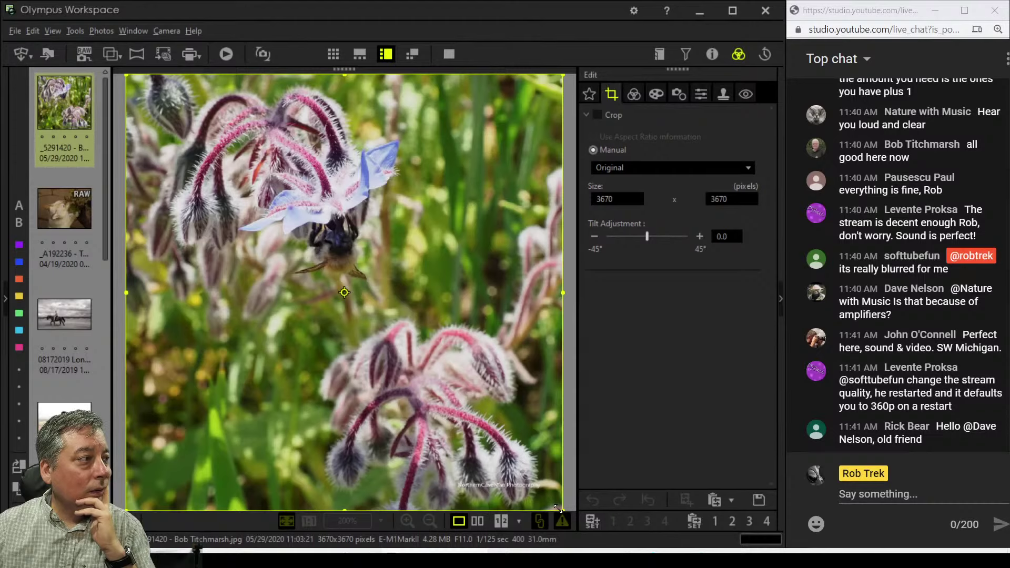
pyautogui.moveTo(562, 509); pyautogui.dragTo(428, 317)
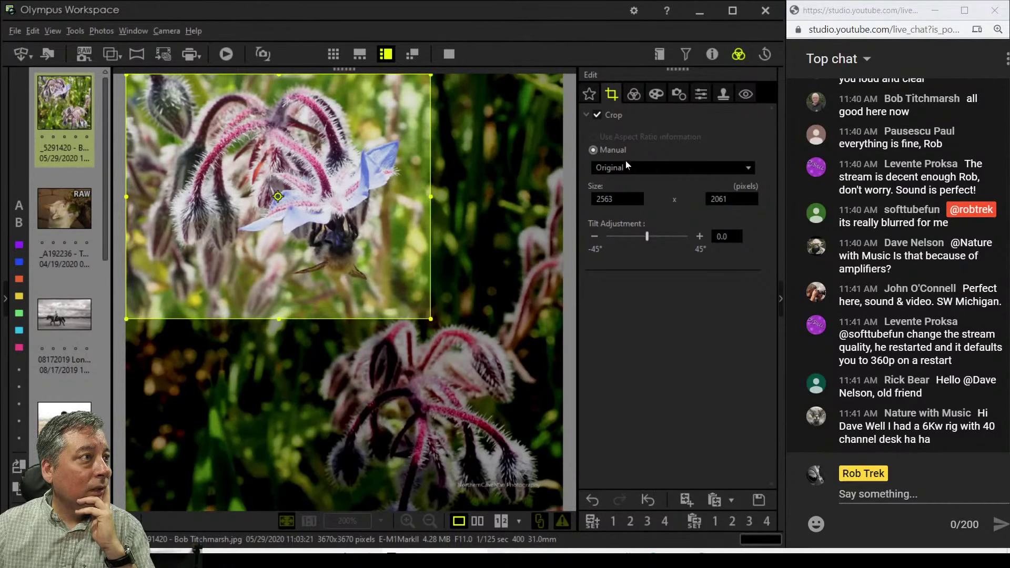
pyautogui.click(626, 167)
pyautogui.click(630, 193)
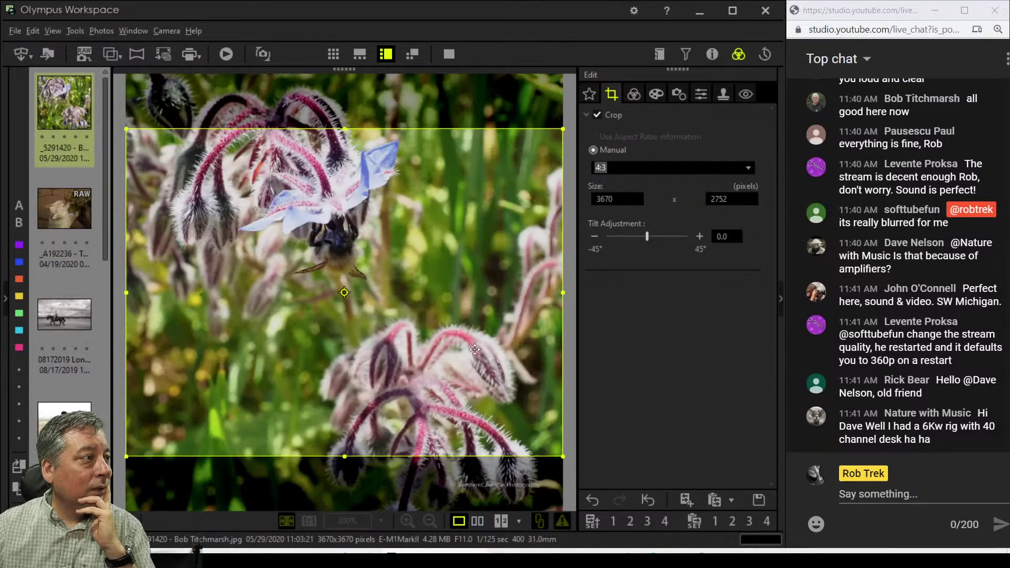
pyautogui.moveTo(559, 455); pyautogui.dragTo(484, 398)
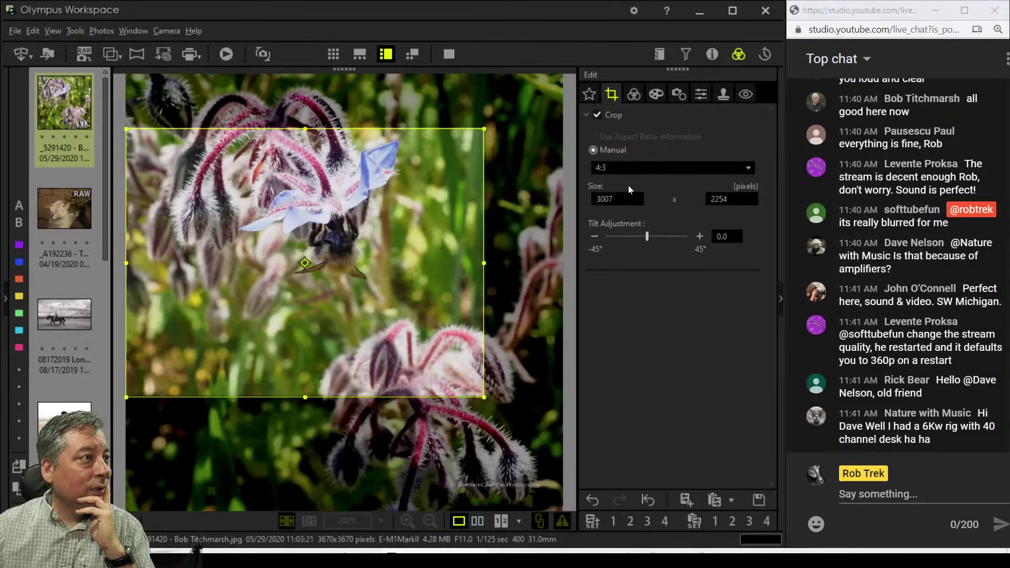
# Crop the photo at 4:3 to the upper flower cluster and bee, about 2753 x 2064 pixels, starting at the image's upper-left corner
pyautogui.click(635, 168)
pyautogui.click(624, 193)
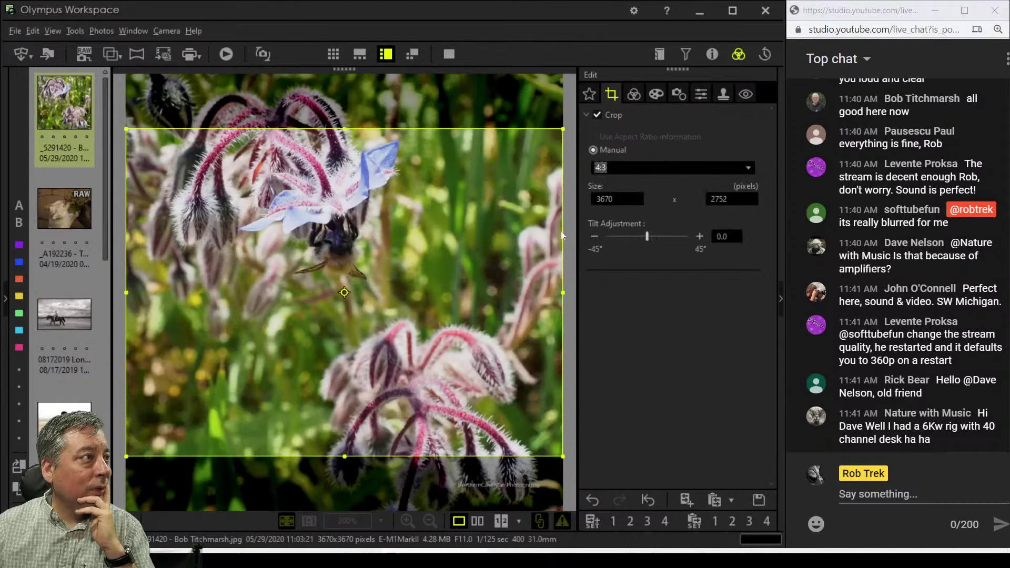
pyautogui.moveTo(558, 455); pyautogui.dragTo(441, 364)
pyautogui.moveTo(389, 276); pyautogui.dragTo(353, 190)
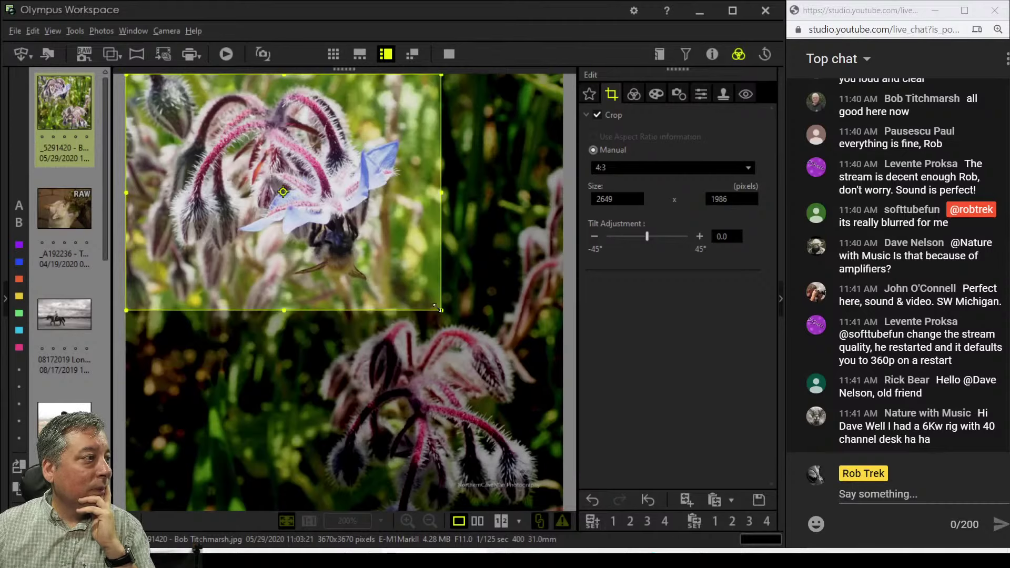
pyautogui.moveTo(440, 310); pyautogui.dragTo(447, 319)
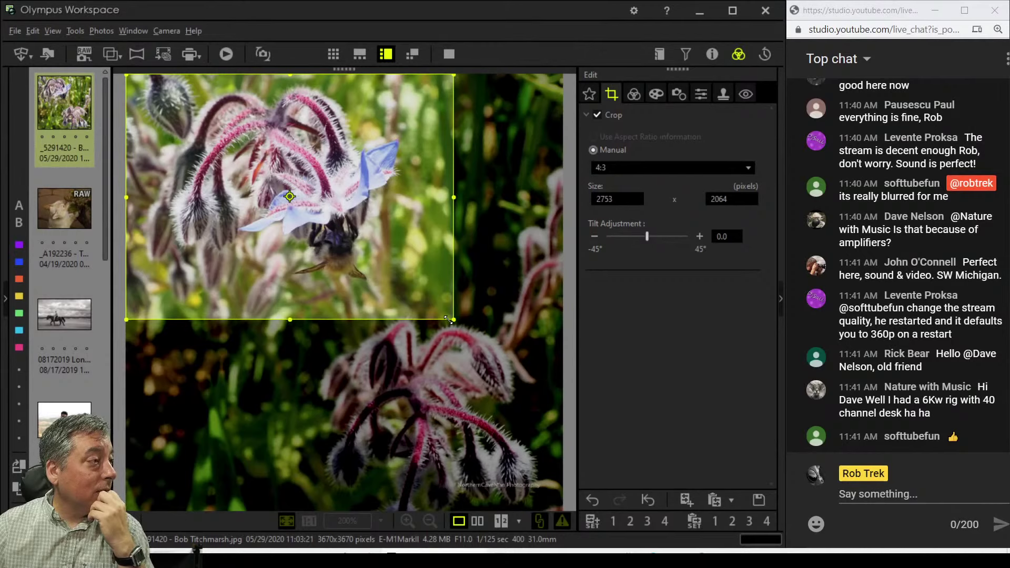
# Set exposure compensation to -9 and lower the RGB tone curve's white input point to 228
pyautogui.click(631, 94)
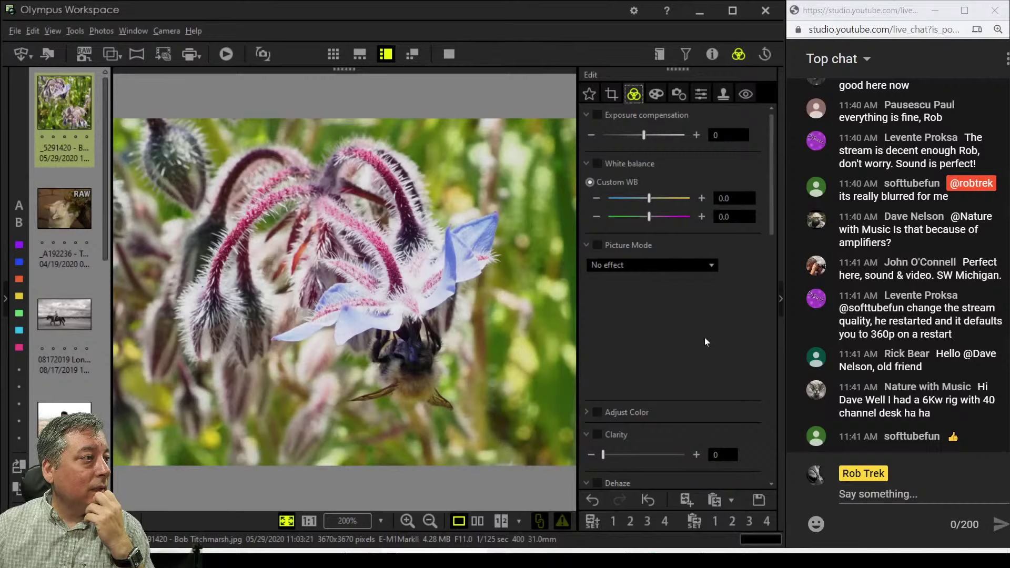
pyautogui.moveTo(645, 138); pyautogui.dragTo(643, 138)
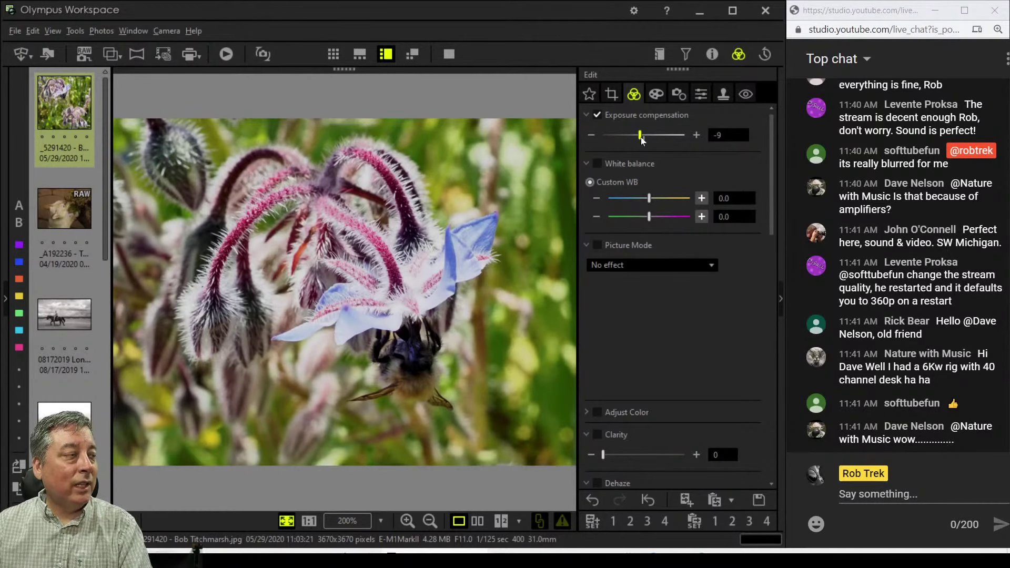
pyautogui.scroll(-5, 684, 371)
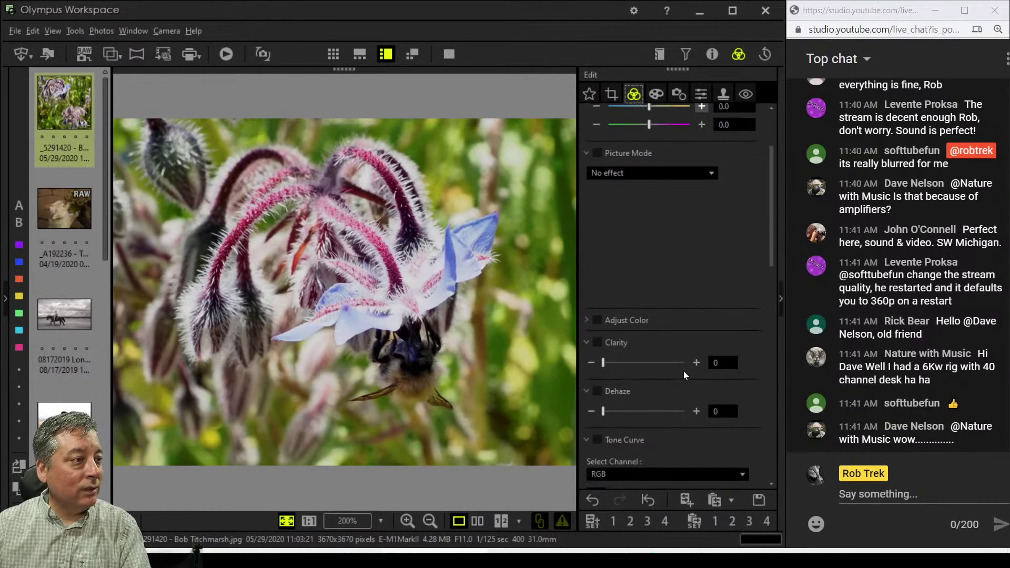
pyautogui.scroll(-6, 684, 370)
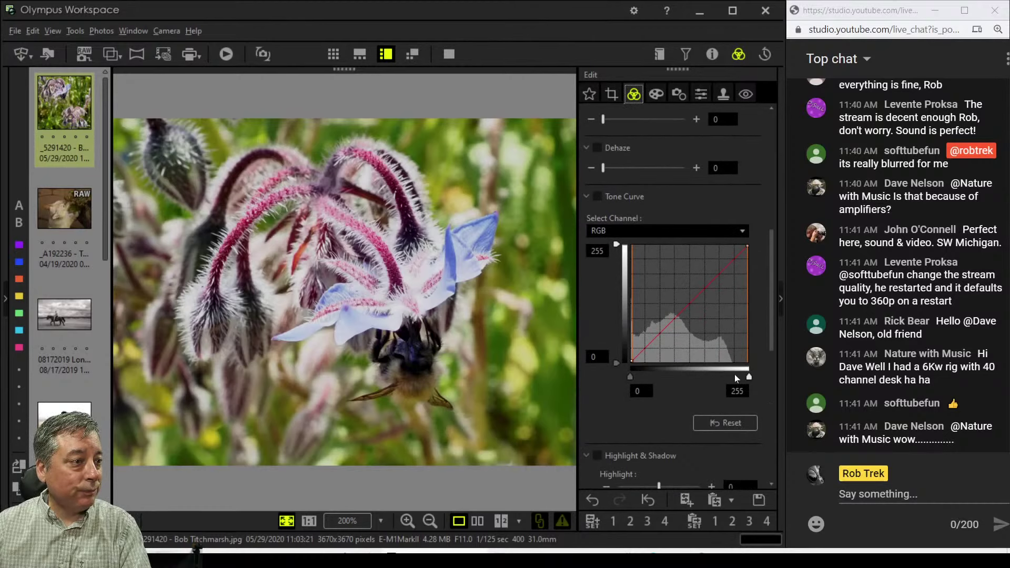
pyautogui.moveTo(749, 379); pyautogui.dragTo(737, 378)
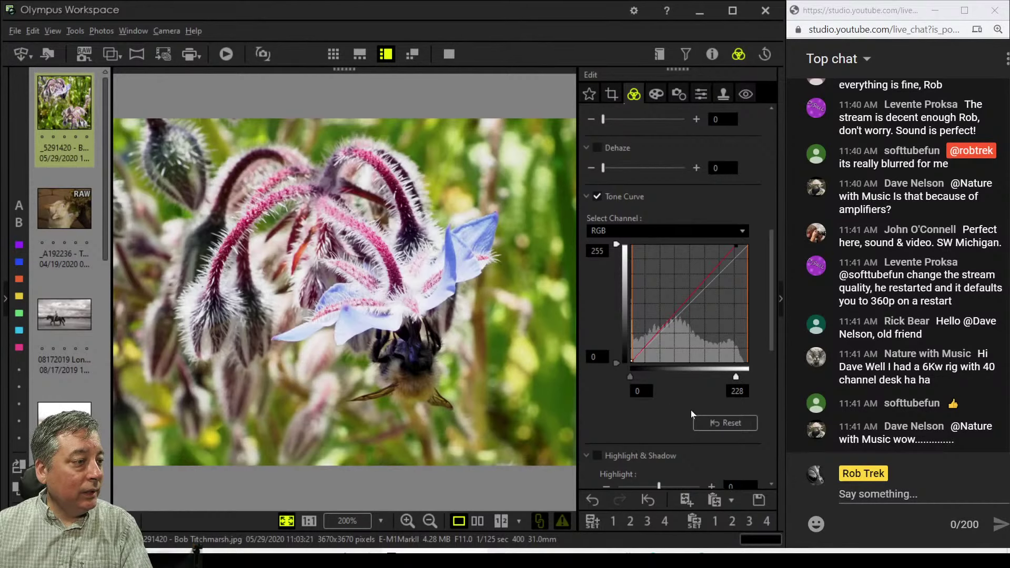
# Set Shadow to 1 in Highlight & Shadow, and try Midtone at 1 before returning it to 0
pyautogui.scroll(-1, 690, 411)
pyautogui.scroll(-3, 690, 410)
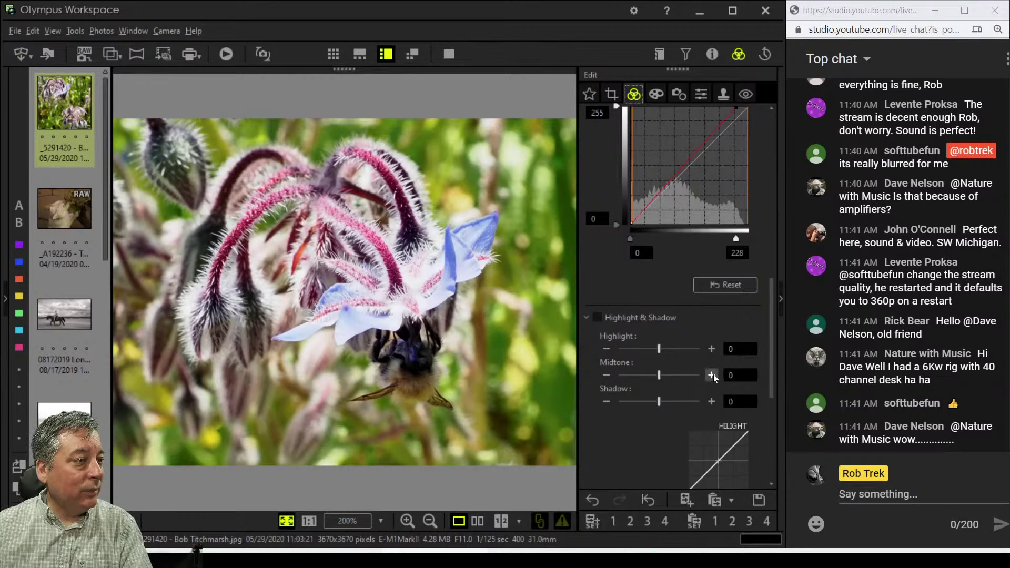
pyautogui.click(712, 375)
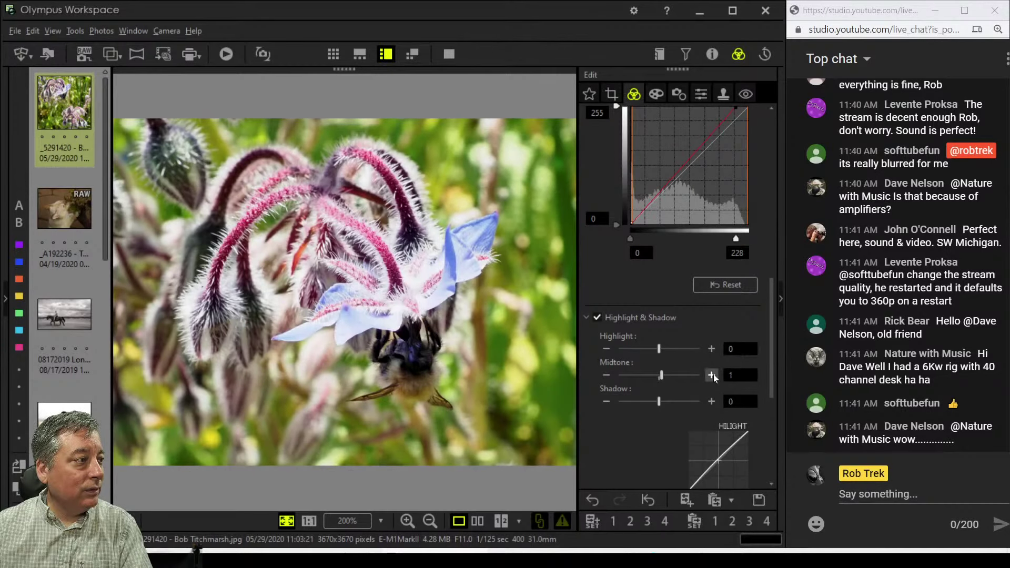
pyautogui.click(712, 401)
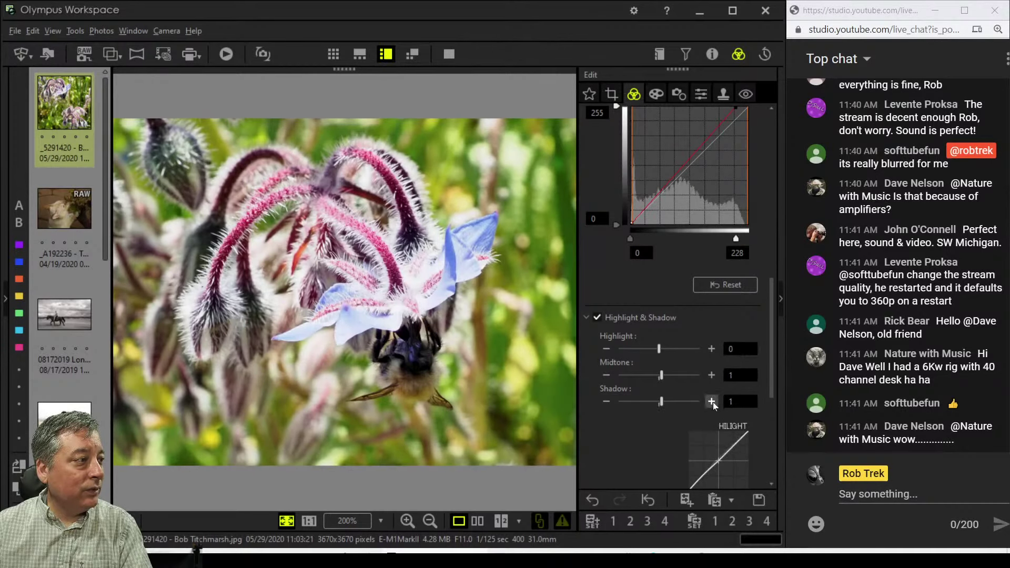
pyautogui.click(608, 376)
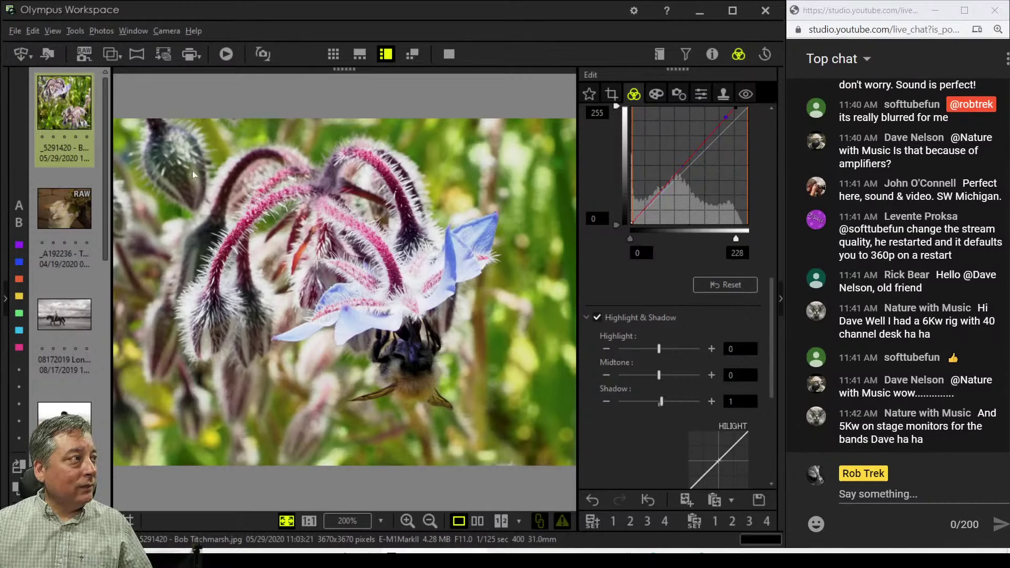
# Tighten the 4:3 crop to about 2125 x 1595 pixels, reposition it around the bee and blue flower, and preview the result
pyautogui.click(610, 94)
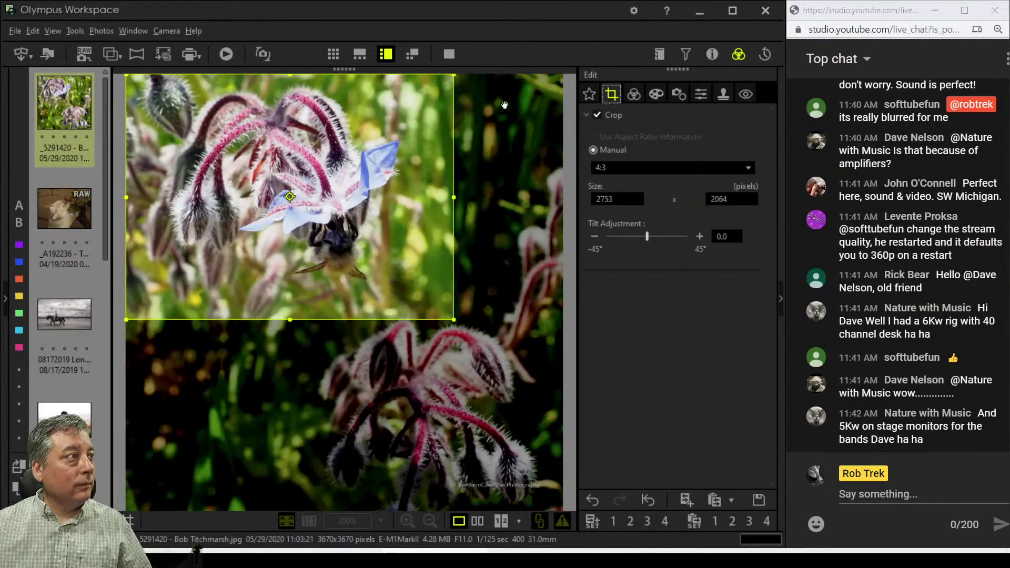
pyautogui.moveTo(143, 84); pyautogui.dragTo(223, 132)
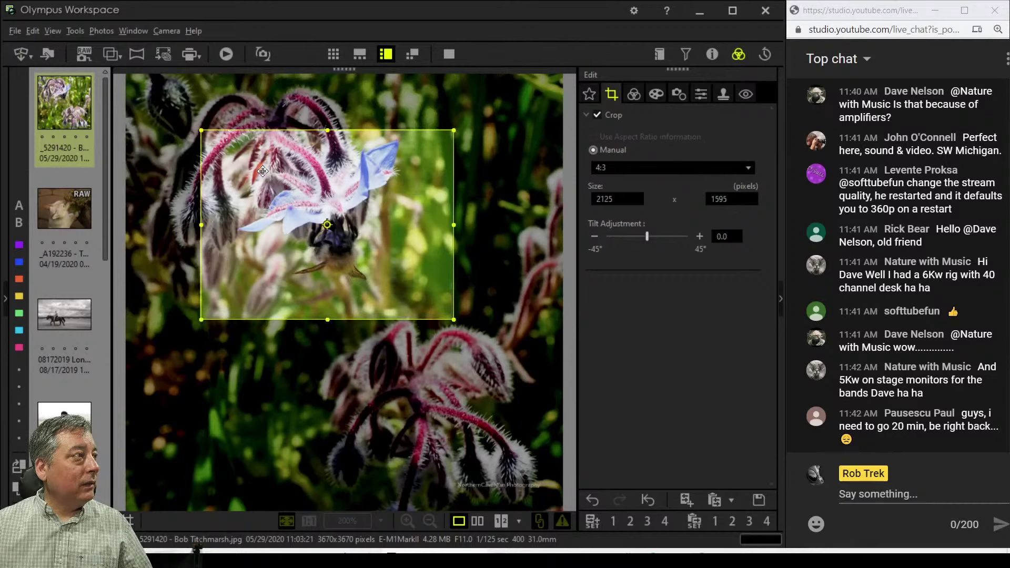
pyautogui.moveTo(264, 170); pyautogui.dragTo(256, 128)
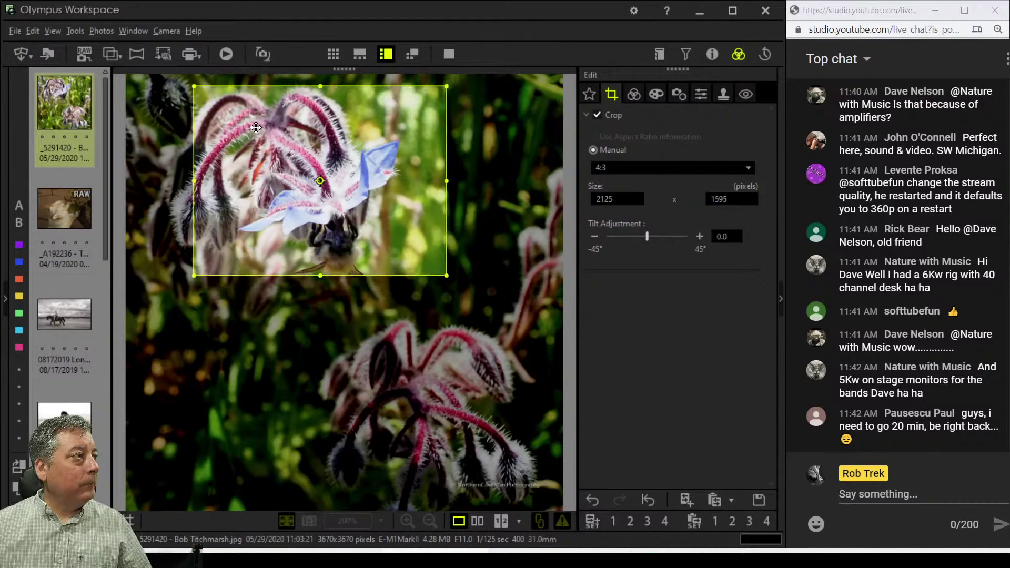
pyautogui.moveTo(255, 127); pyautogui.dragTo(224, 181)
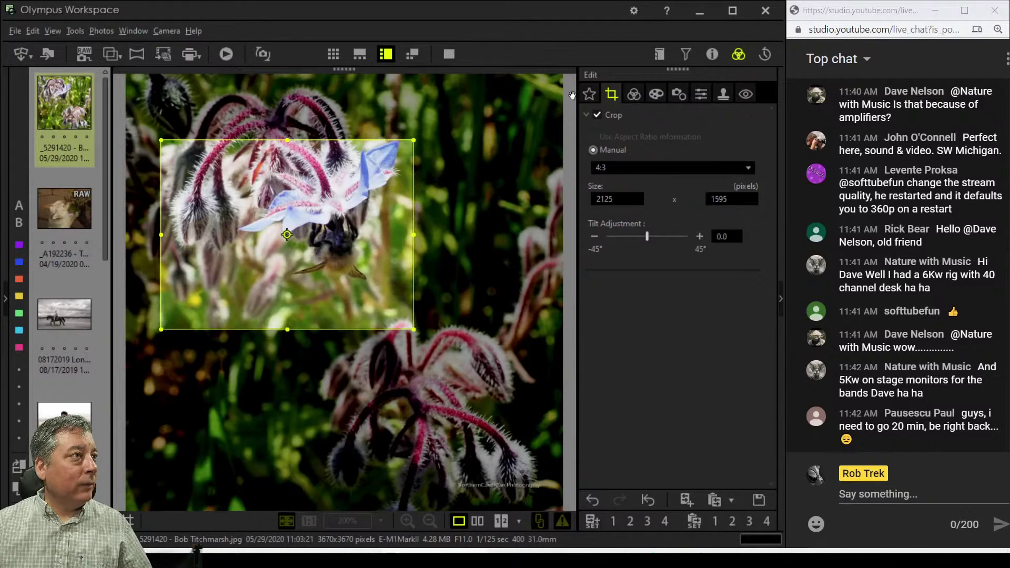
pyautogui.click(634, 94)
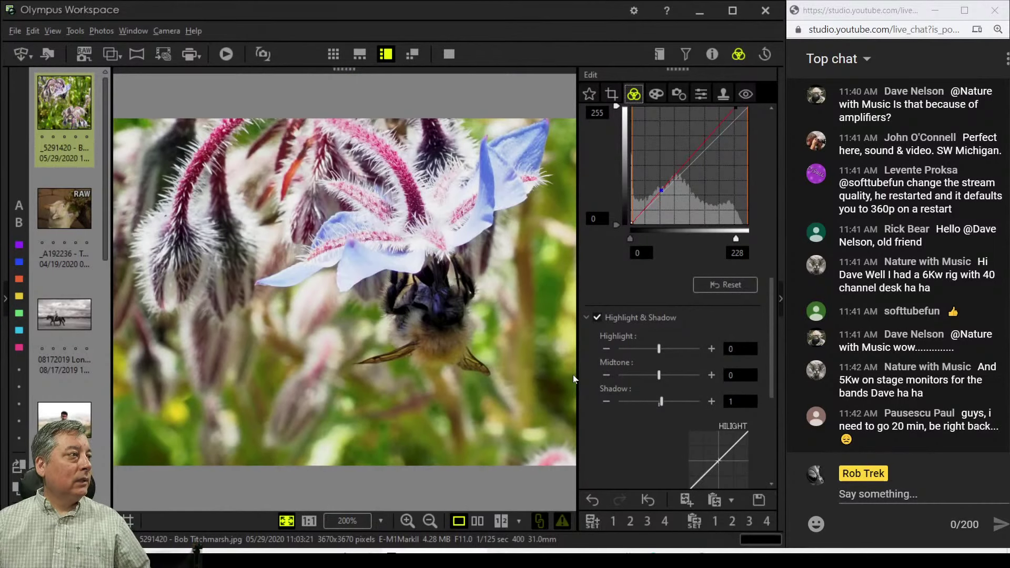
# Switch the crop to the 3.0:4.0 ratio and shrink it to about 1821 x 2426 pixels over the upper flowers and bee
pyautogui.click(612, 95)
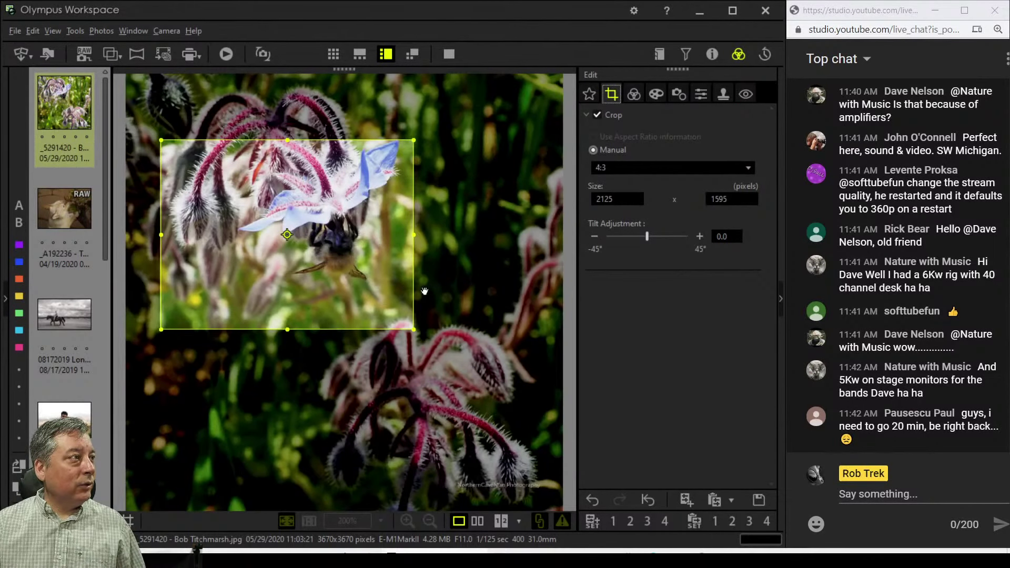
pyautogui.click(643, 170)
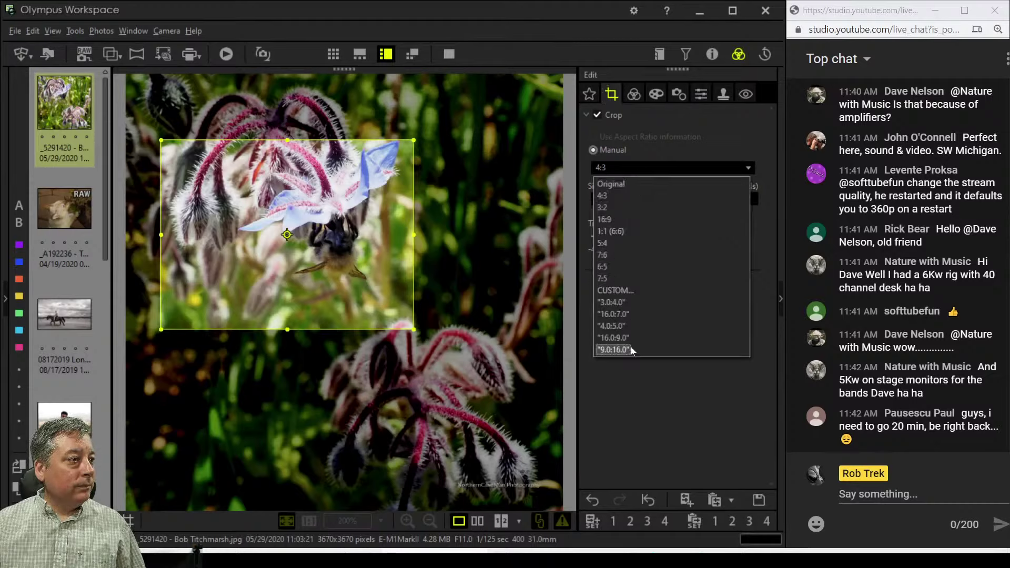
pyautogui.click(632, 302)
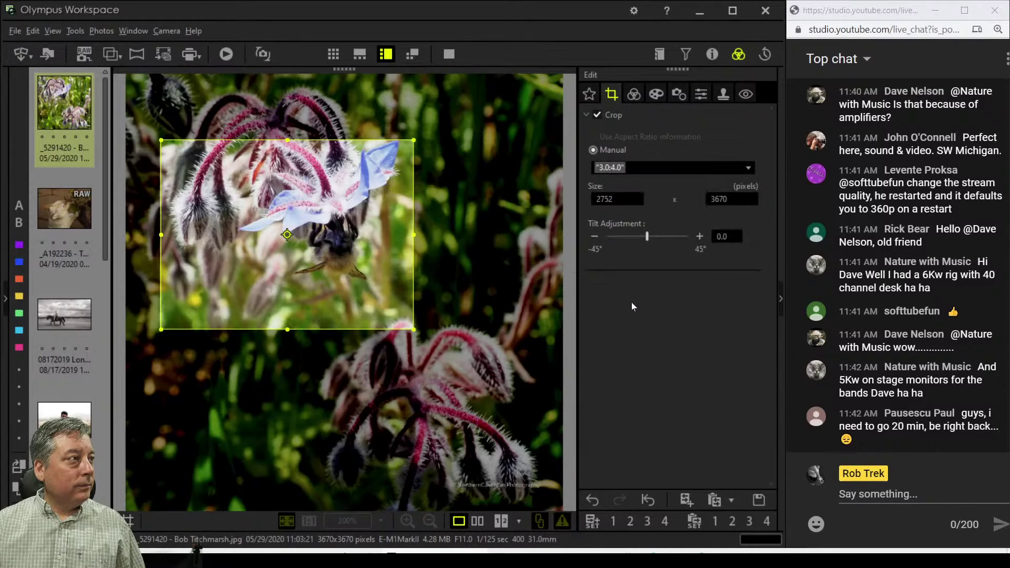
pyautogui.click(507, 506)
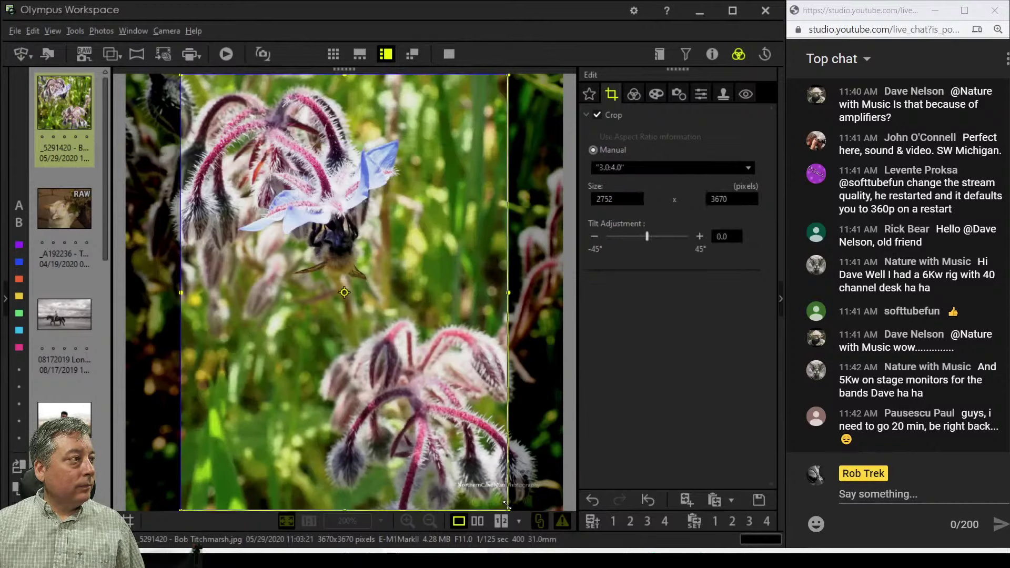
pyautogui.moveTo(506, 506); pyautogui.dragTo(397, 363)
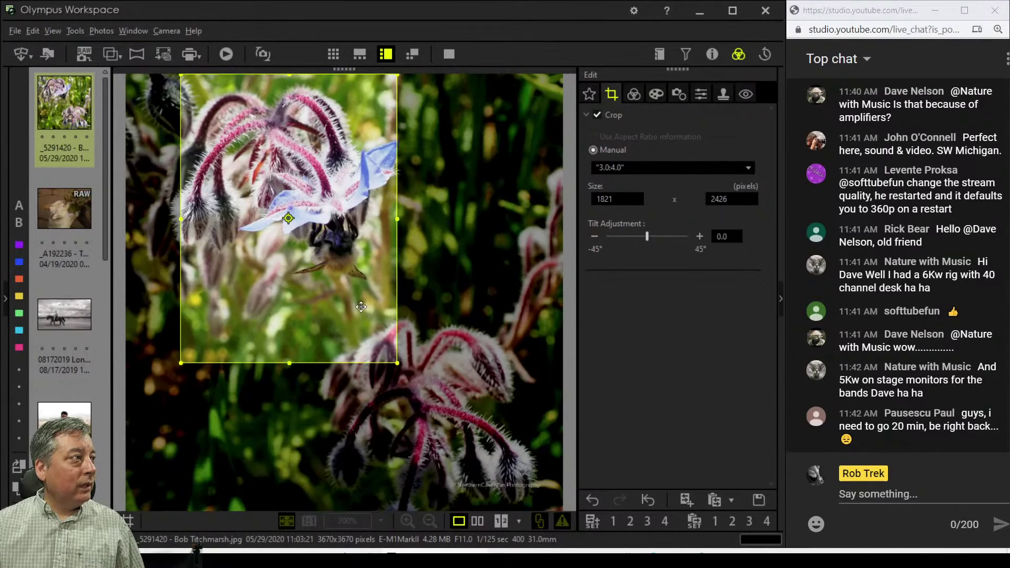
pyautogui.moveTo(361, 306); pyautogui.dragTo(357, 307)
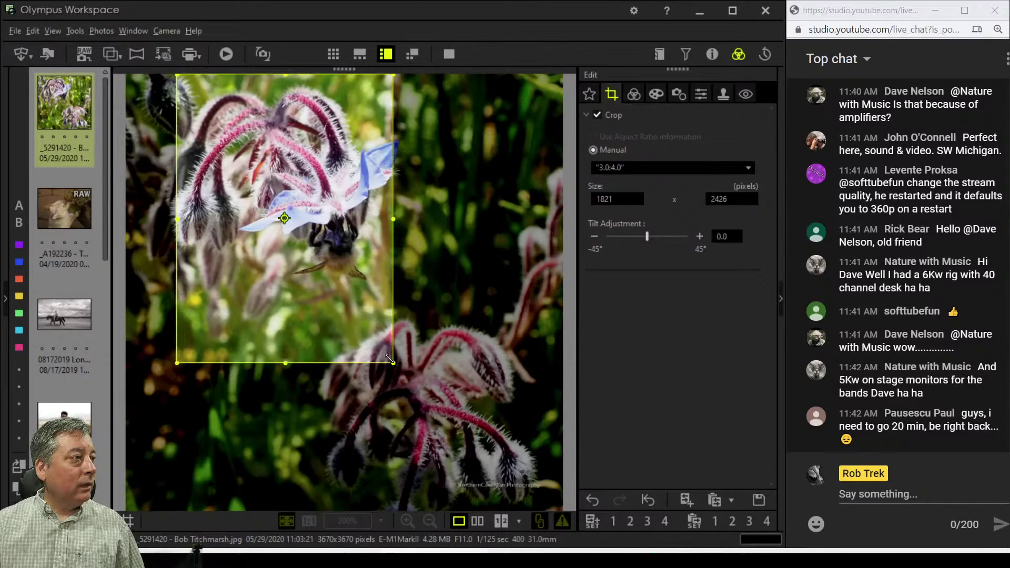
# Tighten the 3:4 crop to about 1591 x 2122 pixels, shift it over the bee and flower cluster, and preview the result
pyautogui.moveTo(389, 360); pyautogui.dragTo(378, 342)
pyautogui.moveTo(329, 284); pyautogui.dragTo(342, 284)
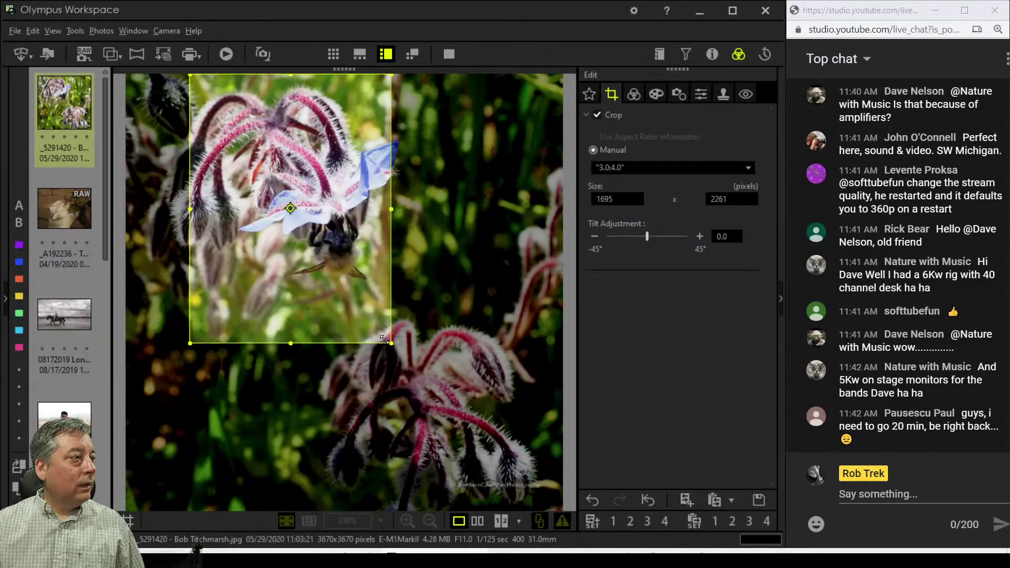
pyautogui.moveTo(384, 340); pyautogui.dragTo(374, 316)
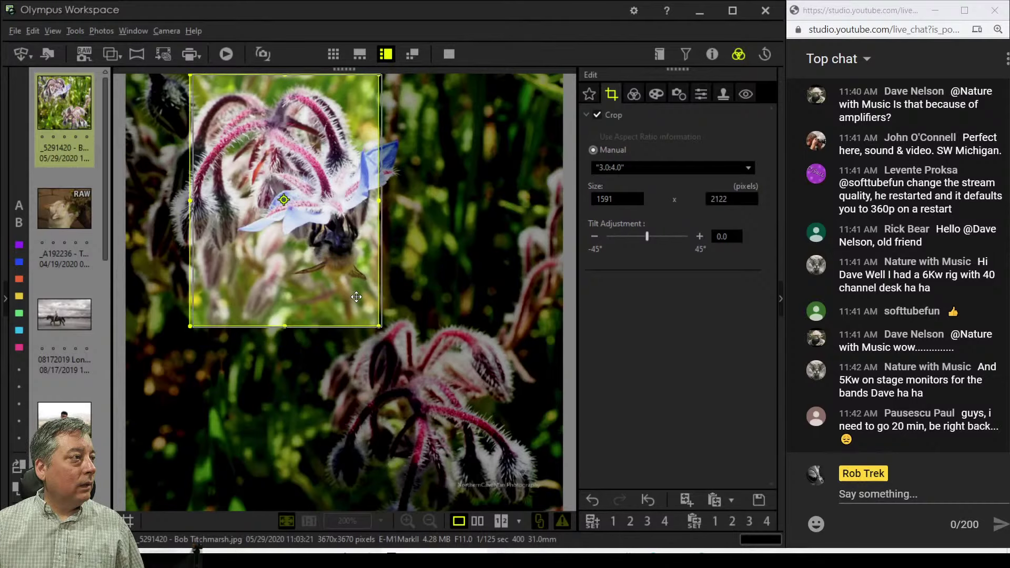
pyautogui.moveTo(358, 299); pyautogui.dragTo(365, 301)
pyautogui.click(631, 96)
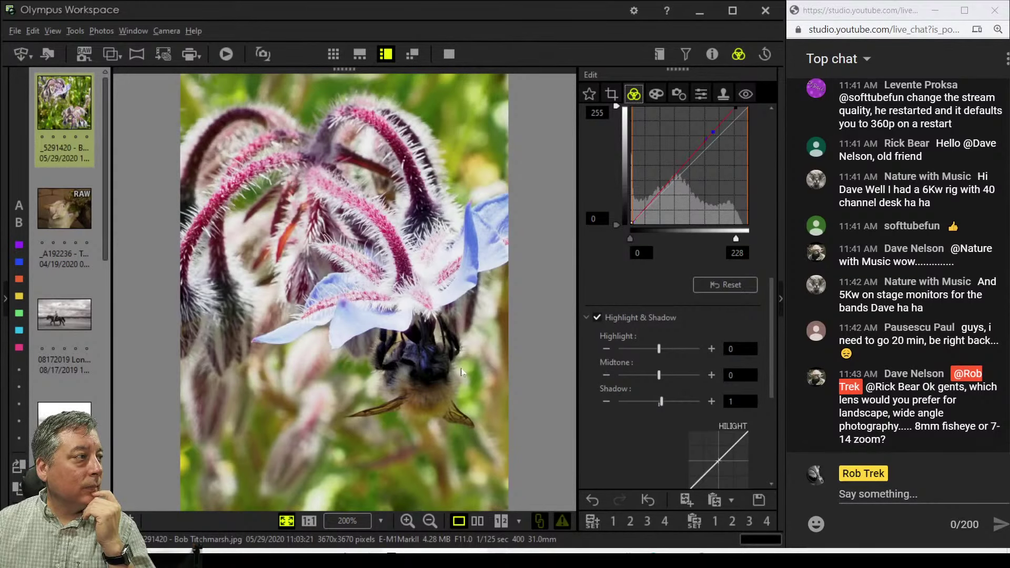
# Shift the crop to include the whole blue flower, reduce it to about 1555 x 2075 pixels, and preview it
pyautogui.click(611, 94)
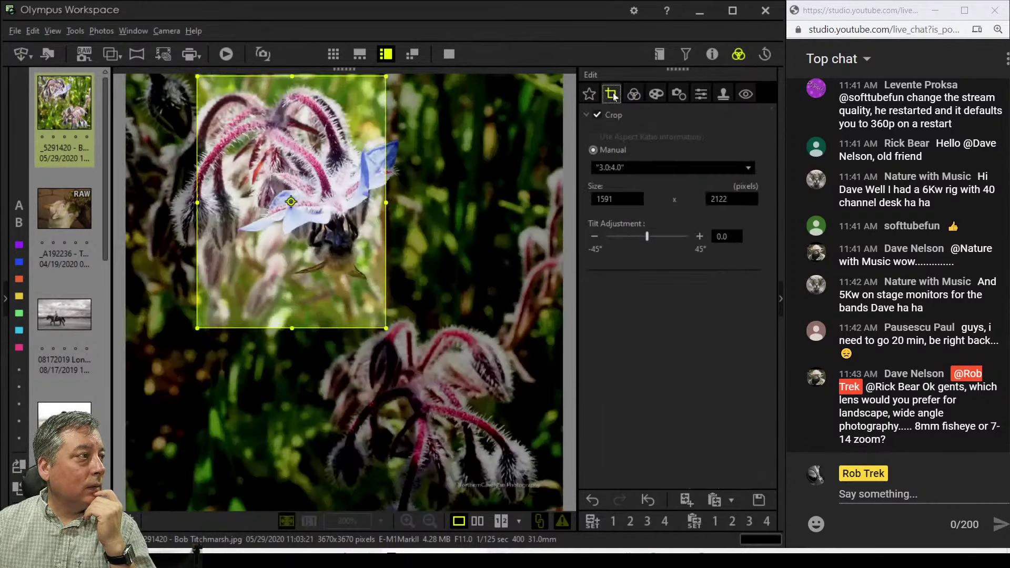
pyautogui.moveTo(336, 190); pyautogui.dragTo(353, 190)
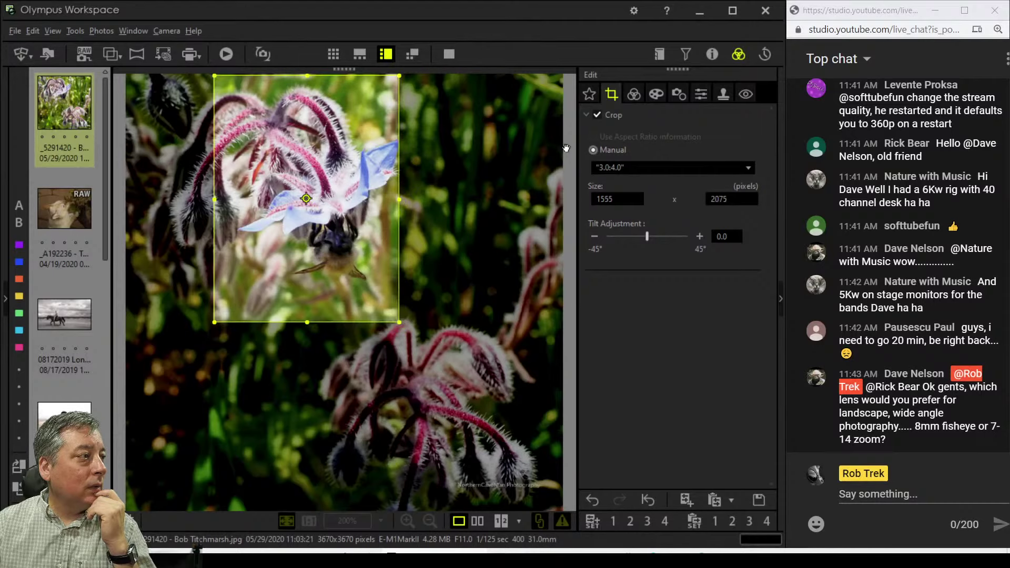
pyautogui.click(633, 94)
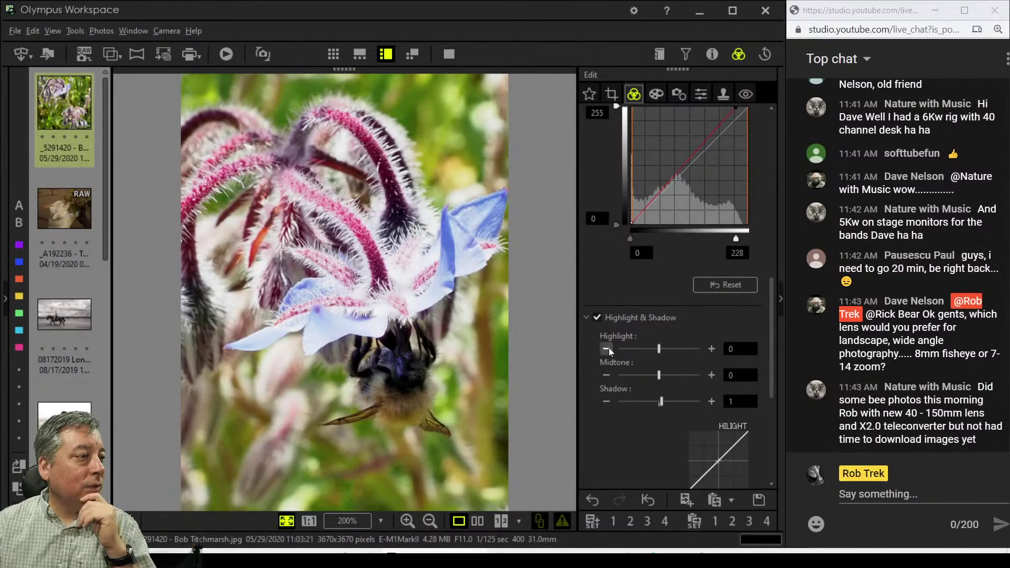
# Try the Pop Art, Pin Hole III and Instant Film art filters on the cropped photo
pyautogui.scroll(-1, 659, 421)
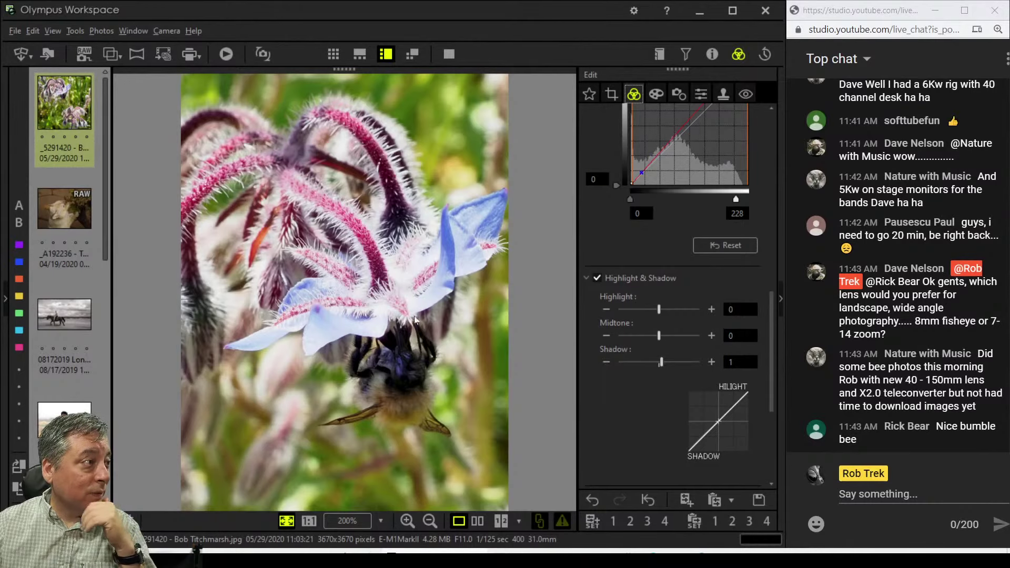
pyautogui.scroll(2, 689, 266)
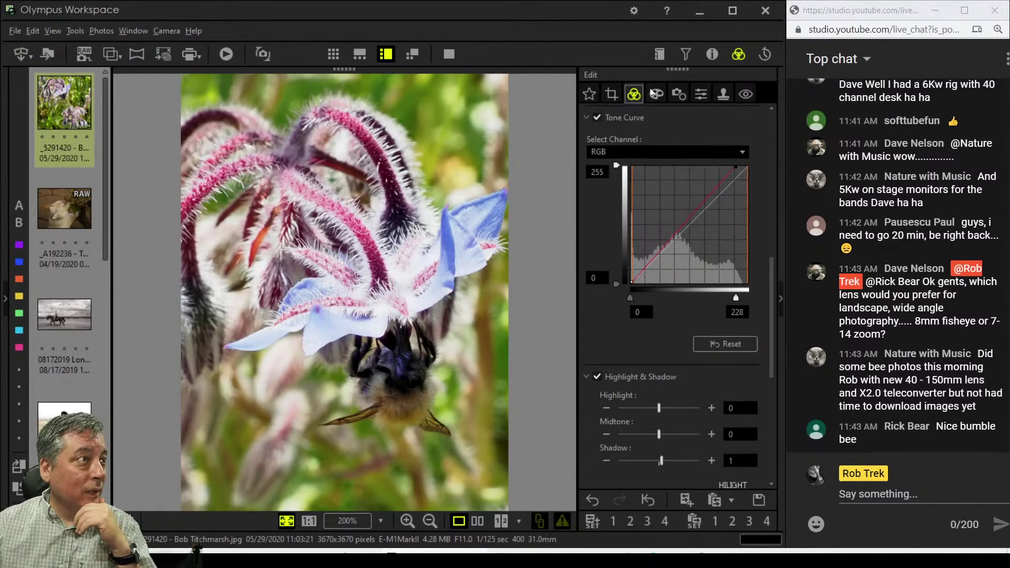
pyautogui.click(655, 94)
pyautogui.click(675, 134)
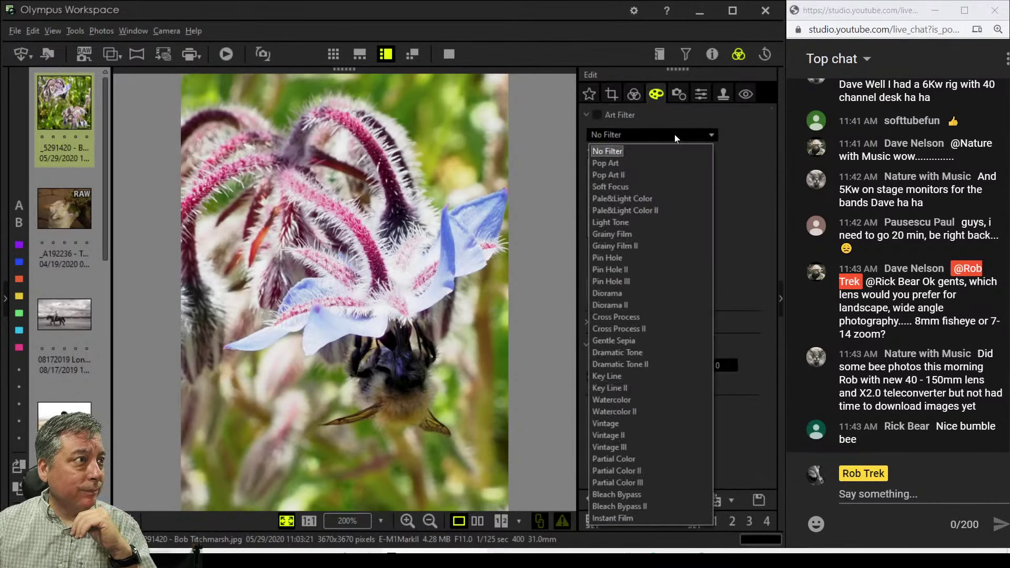
pyautogui.click(670, 162)
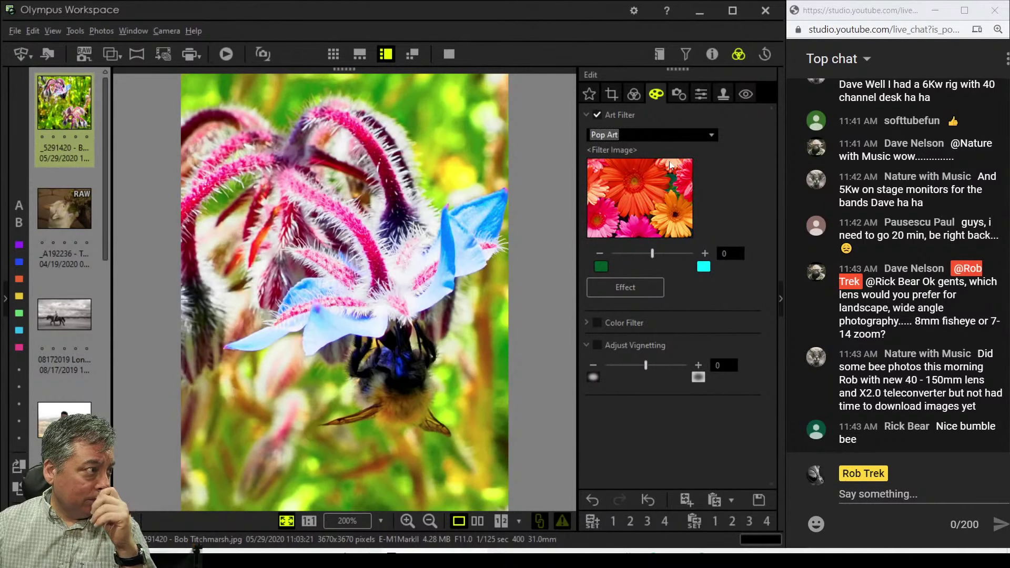
pyautogui.click(673, 134)
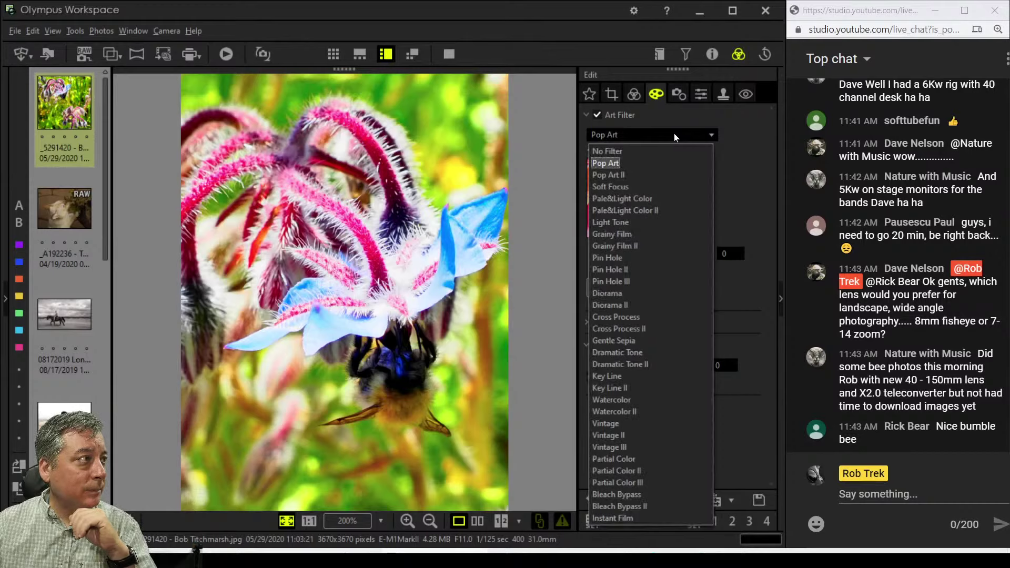
pyautogui.click(661, 282)
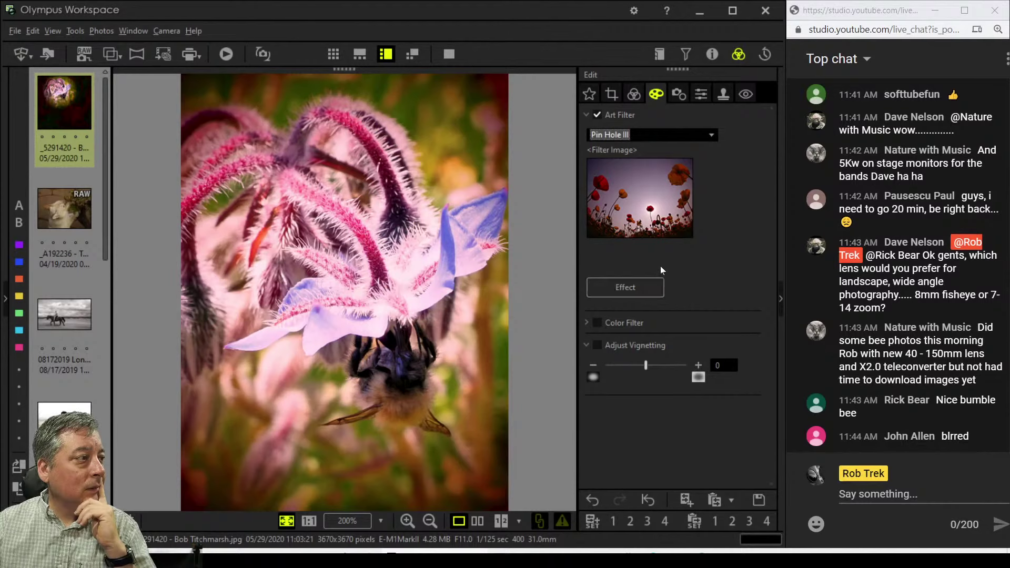
pyautogui.click(653, 135)
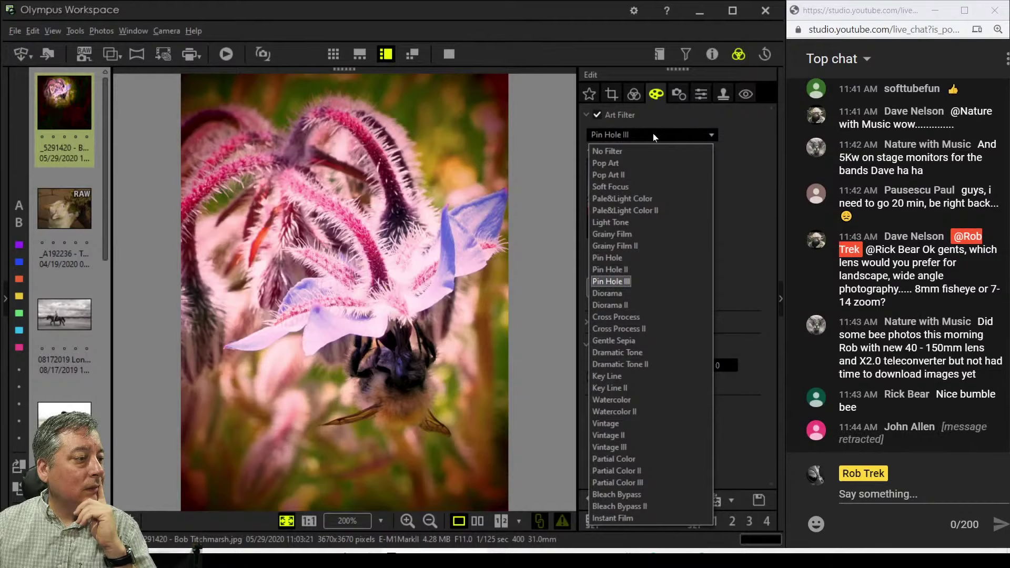
pyautogui.click(664, 525)
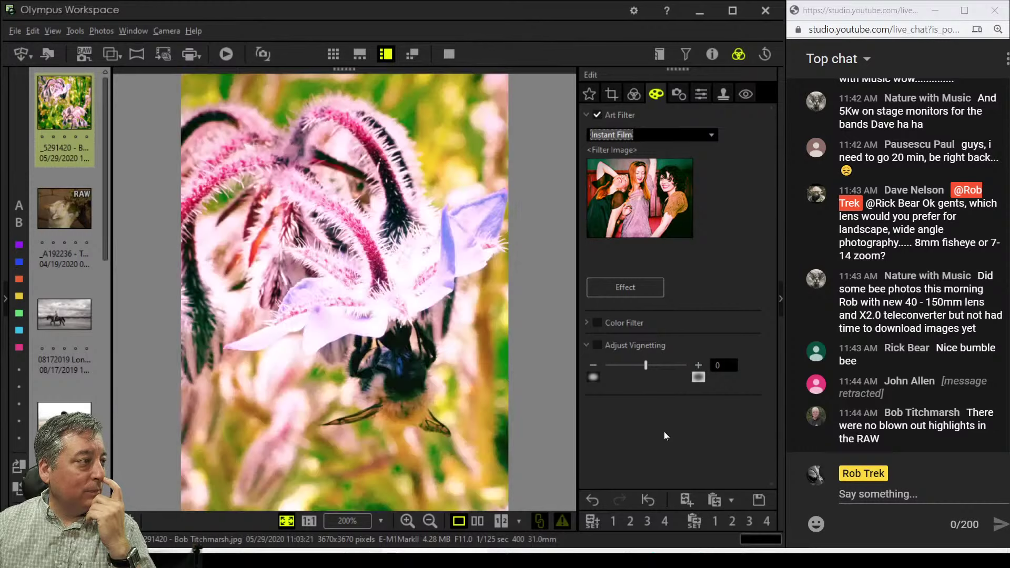
# Apply the Pop Art filter to the photo and lower the overall saturation to -26
pyautogui.click(666, 133)
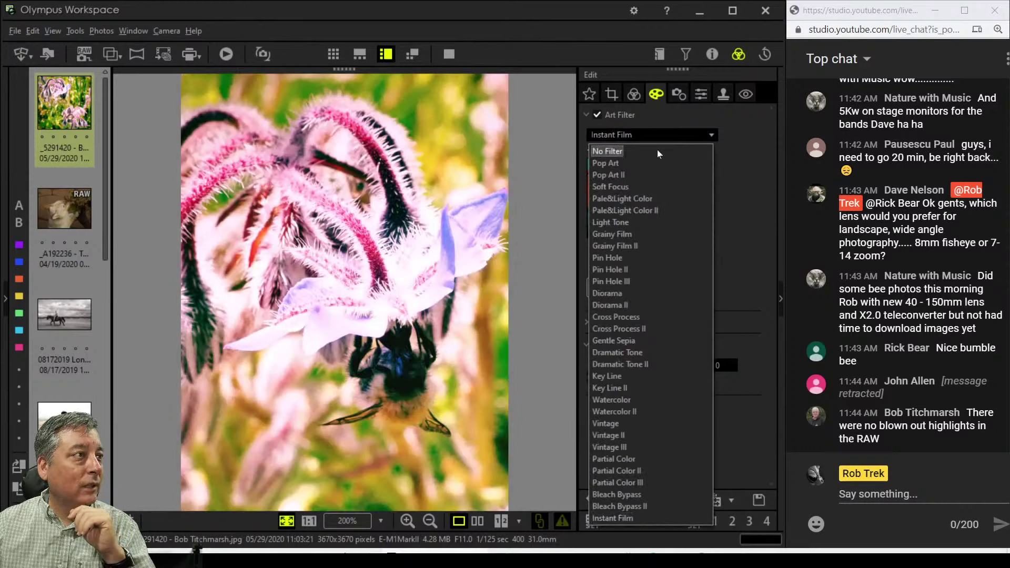
pyautogui.click(653, 167)
pyautogui.click(636, 97)
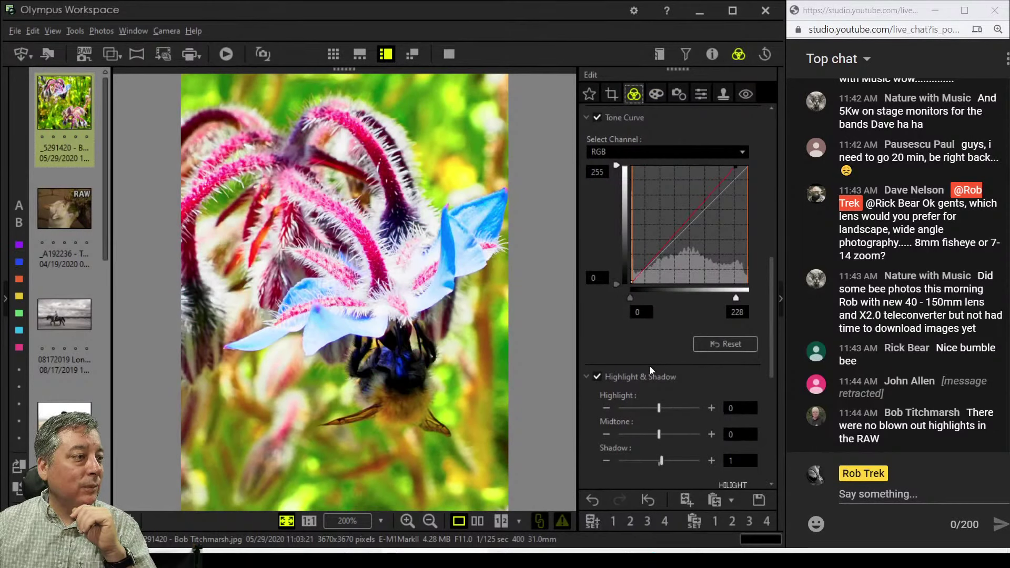
pyautogui.scroll(-5, 649, 368)
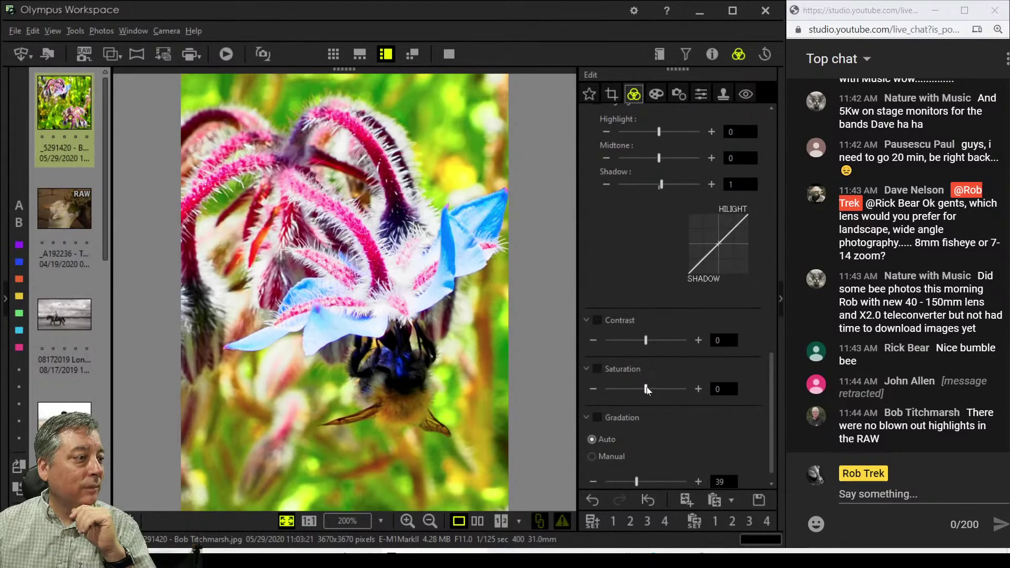
pyautogui.moveTo(646, 389); pyautogui.dragTo(635, 387)
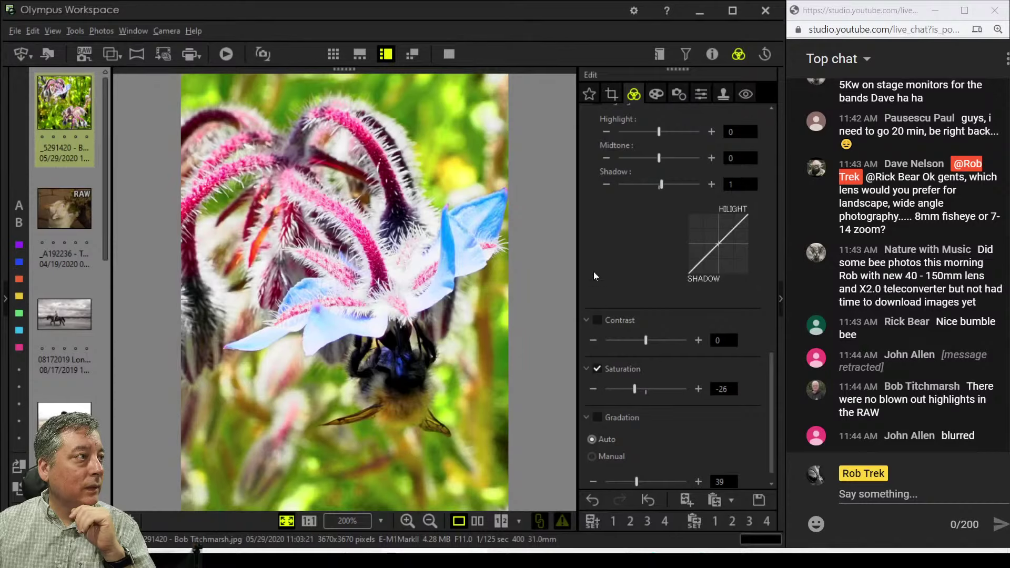
# Shift the custom white balance toward magenta by setting the green-magenta value to 0.8
pyautogui.scroll(2, 598, 254)
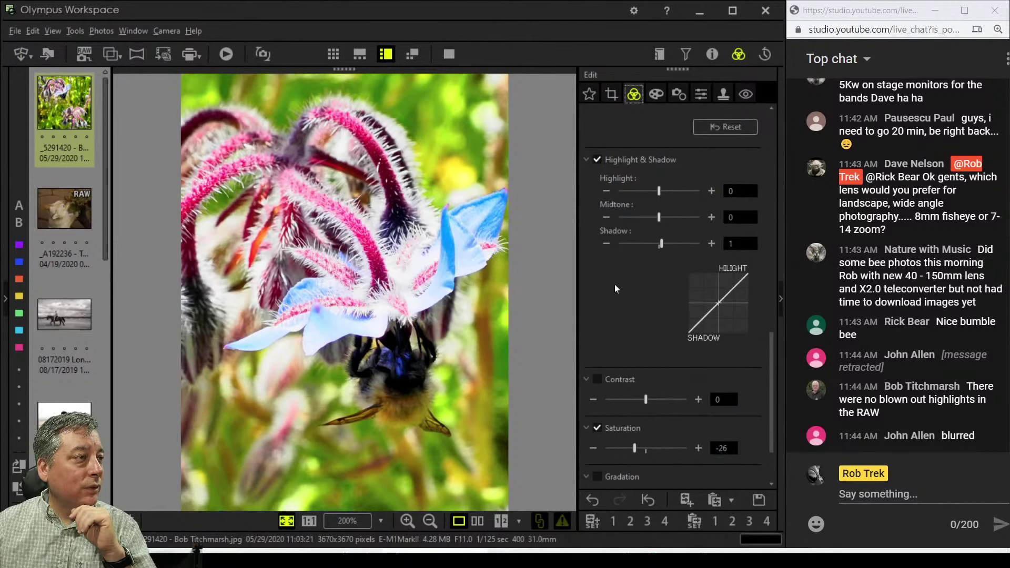
pyautogui.scroll(8, 616, 285)
pyautogui.scroll(5, 615, 285)
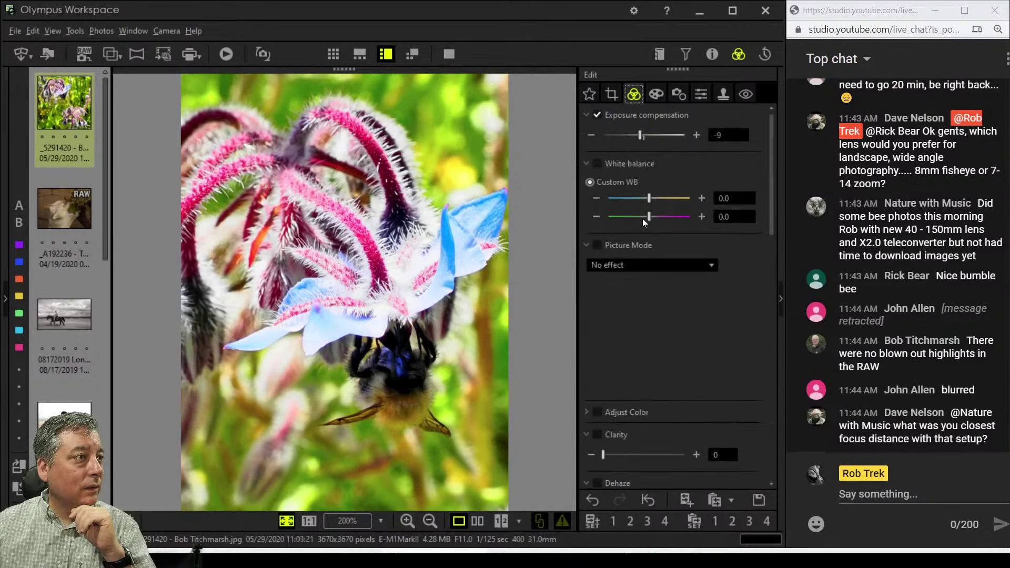
pyautogui.moveTo(648, 219); pyautogui.dragTo(650, 220)
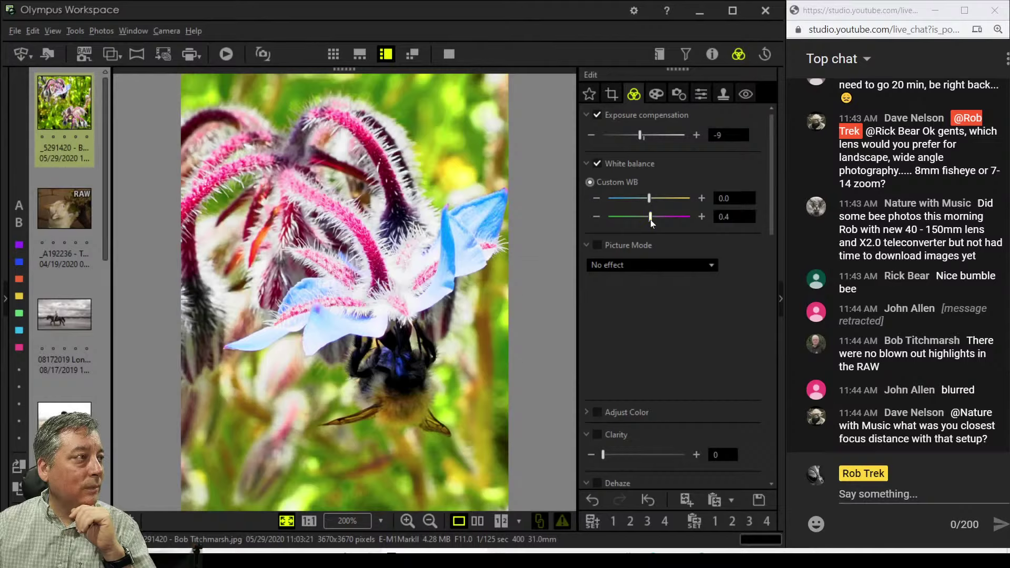
pyautogui.moveTo(650, 219); pyautogui.dragTo(651, 219)
# In Adjust Color, lower the luminance of green range 9 to -6 and range 10 to -3
pyautogui.scroll(-3, 679, 316)
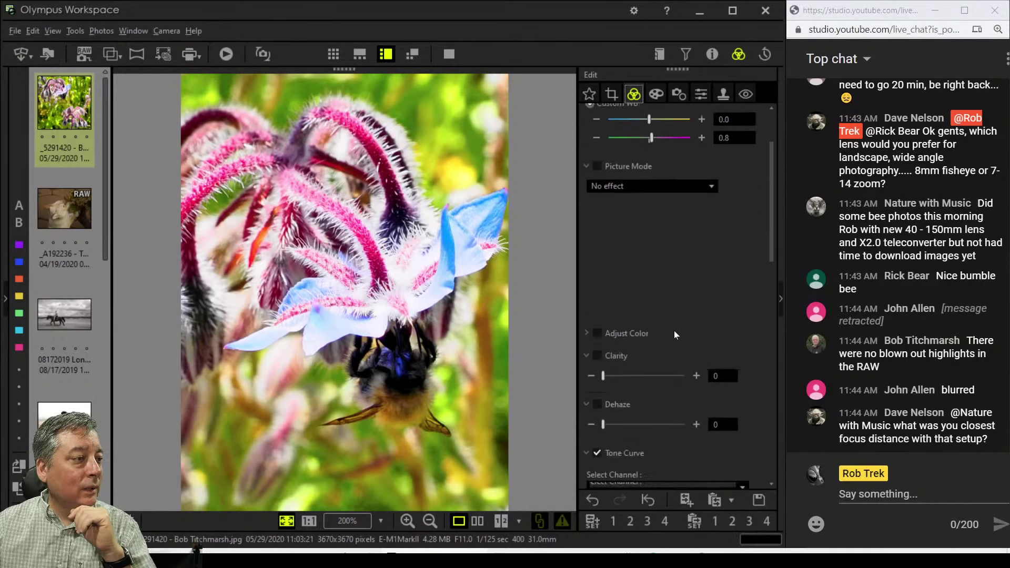
pyautogui.click(586, 313)
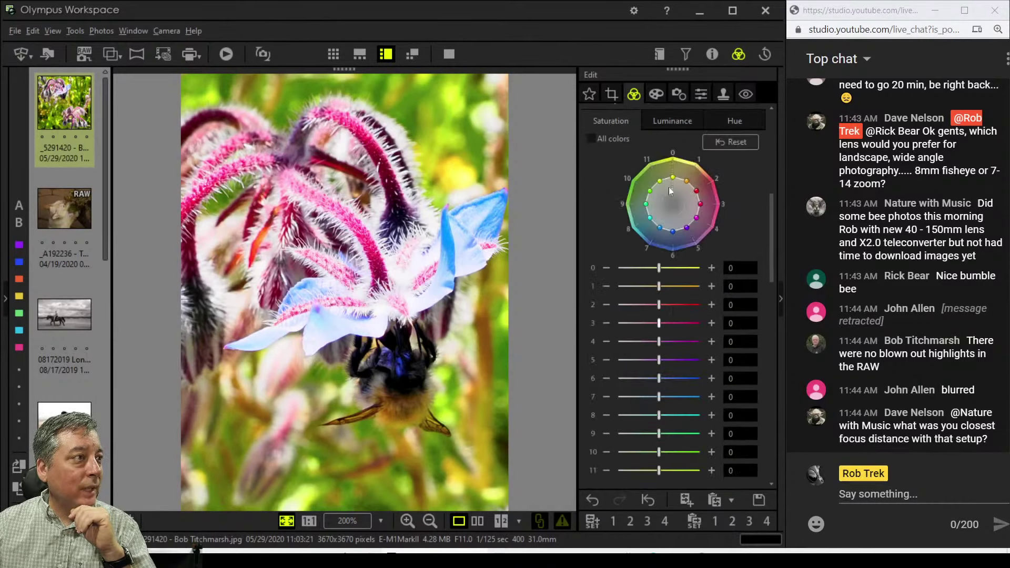
pyautogui.click(659, 125)
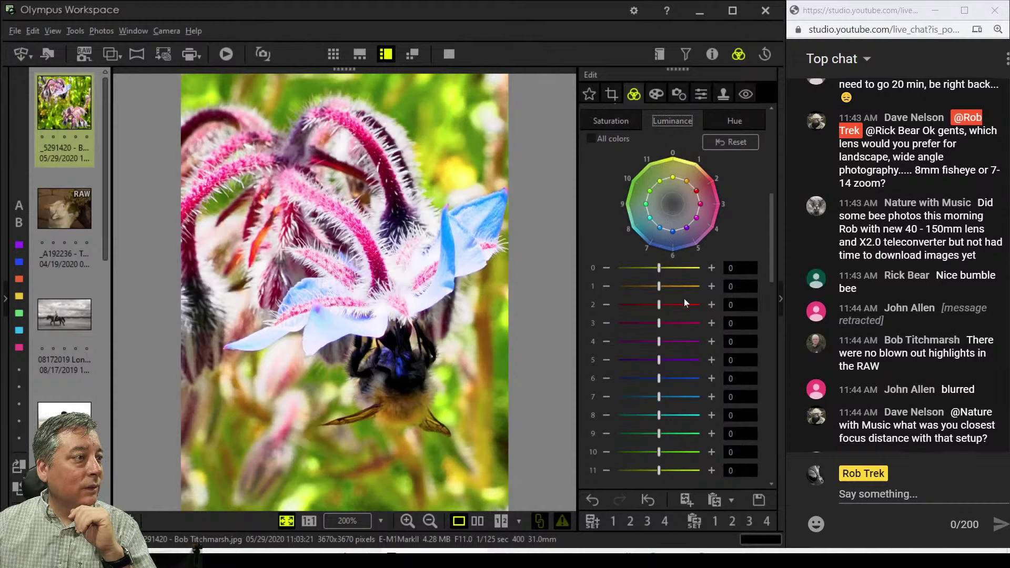
pyautogui.moveTo(659, 434); pyautogui.dragTo(641, 452)
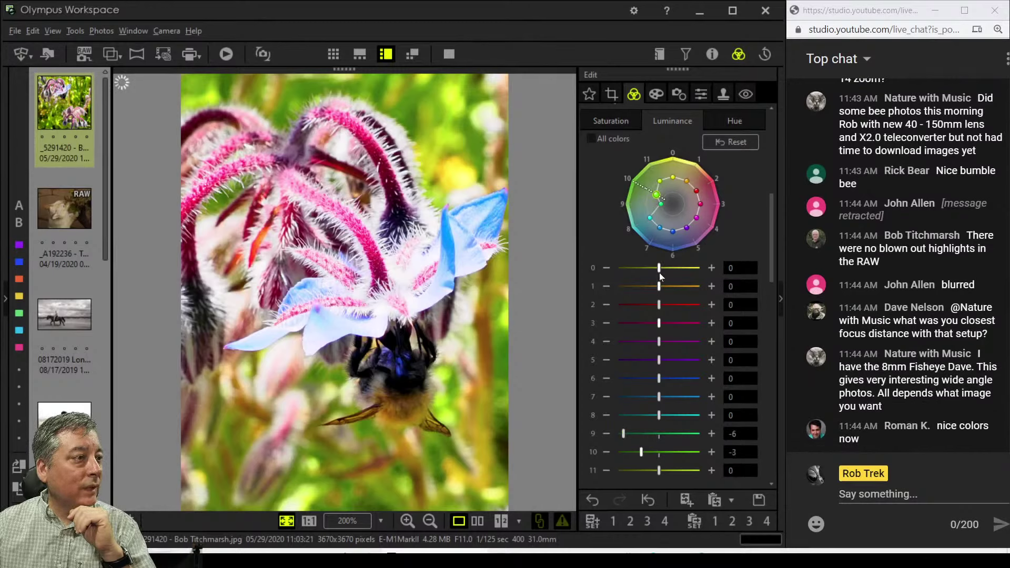
# Set the Adjust Color luminance to -4 for range 0, -3 for range 1, -5 for range 10 and -3 for range 11
pyautogui.moveTo(658, 269); pyautogui.dragTo(642, 289)
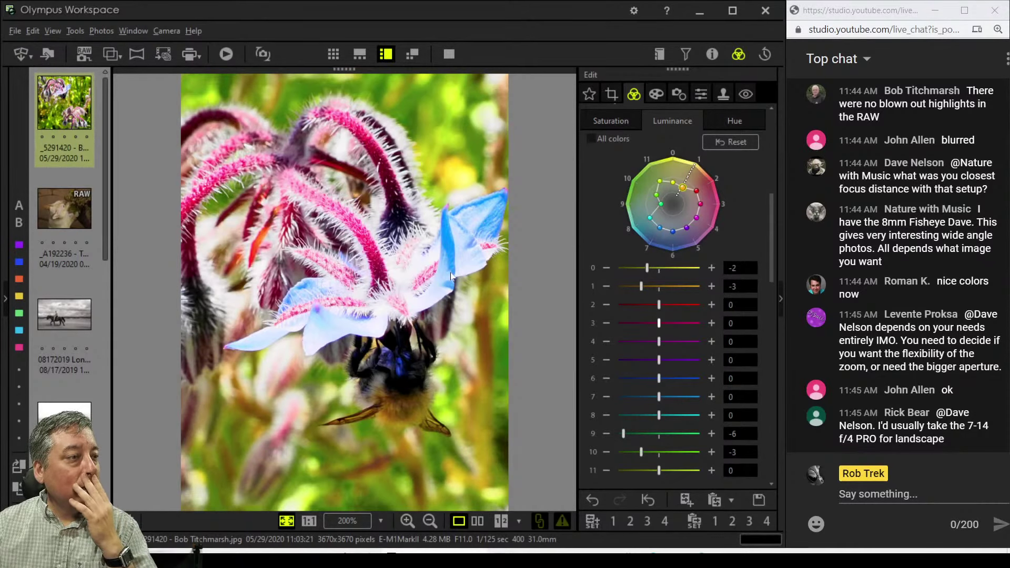
pyautogui.moveTo(646, 273); pyautogui.dragTo(637, 270)
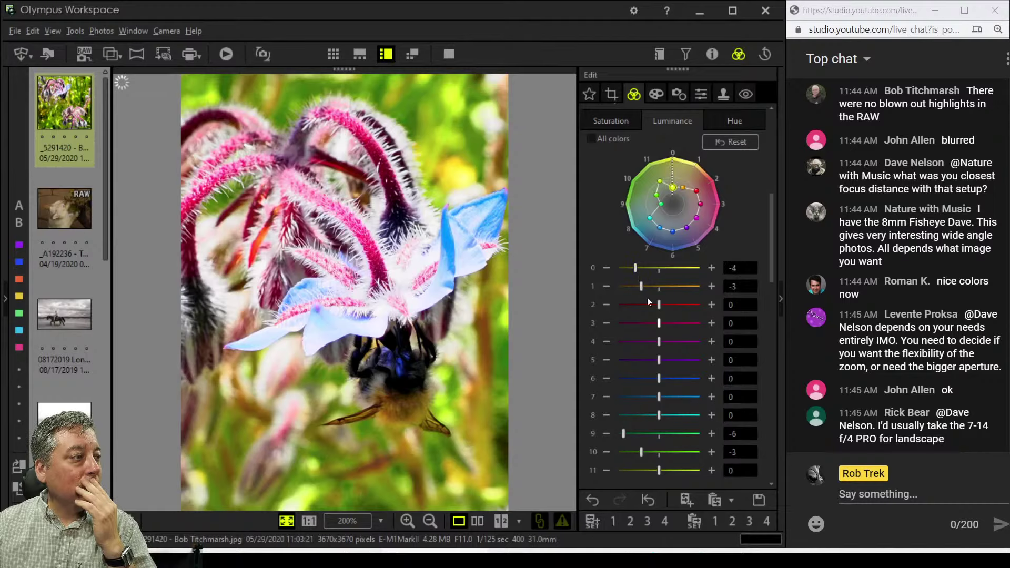
pyautogui.moveTo(641, 454); pyautogui.dragTo(630, 472)
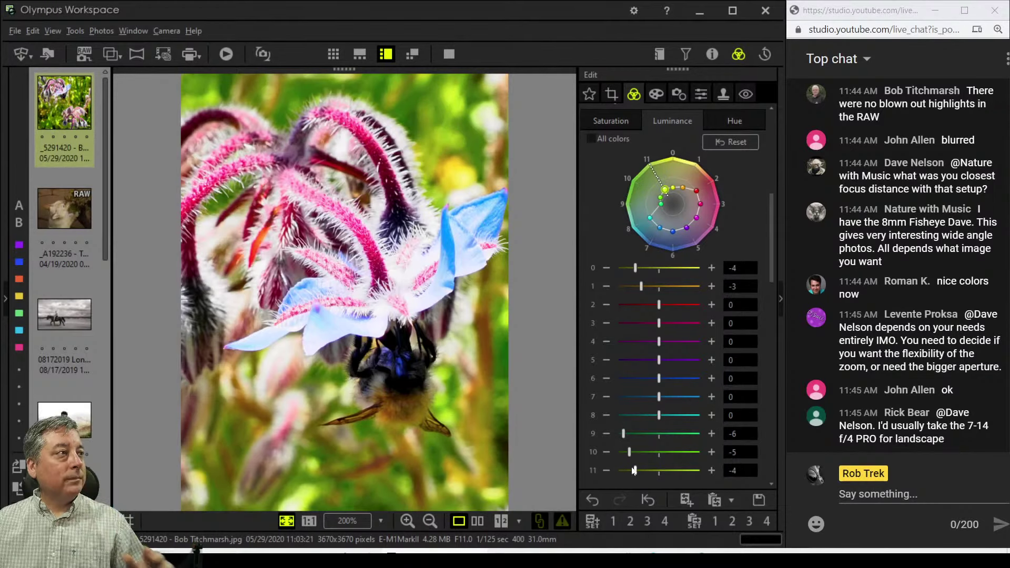
pyautogui.moveTo(633, 470); pyautogui.dragTo(638, 472)
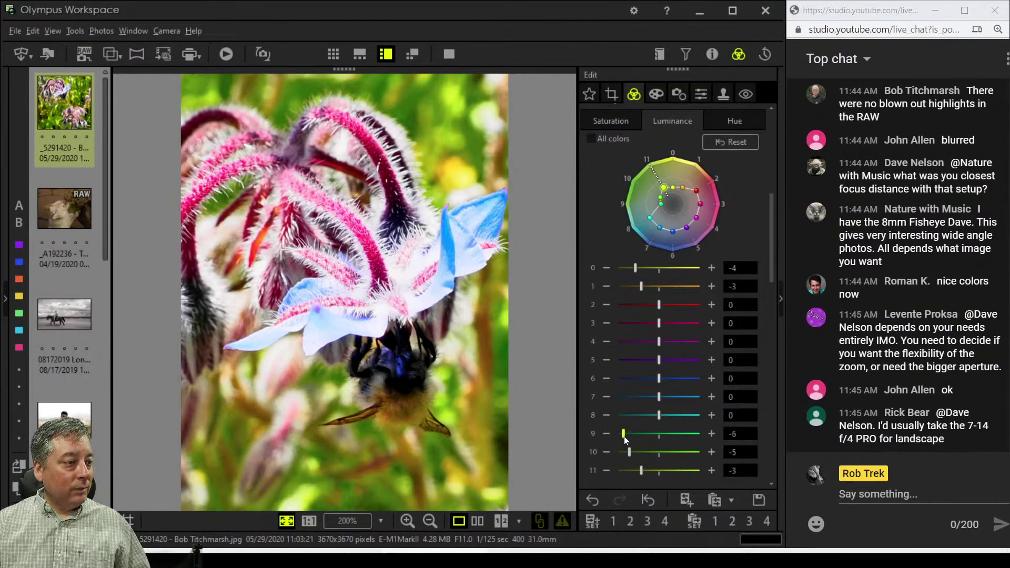
# In Adjust Color, set the luminance of range 9 to -5 and of range 10 to -4
pyautogui.moveTo(624, 437); pyautogui.dragTo(635, 451)
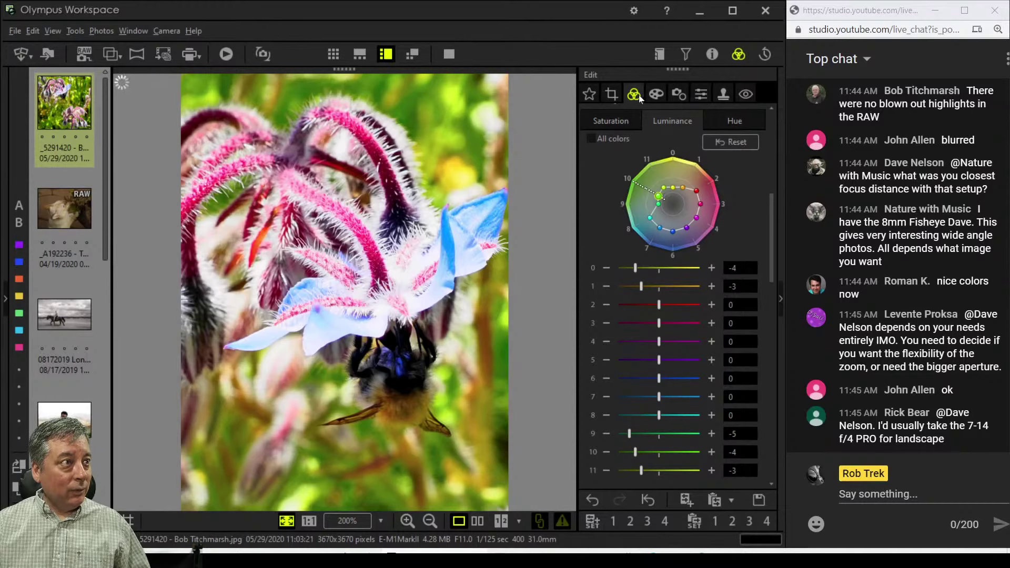
pyautogui.click(612, 96)
pyautogui.press('Return')
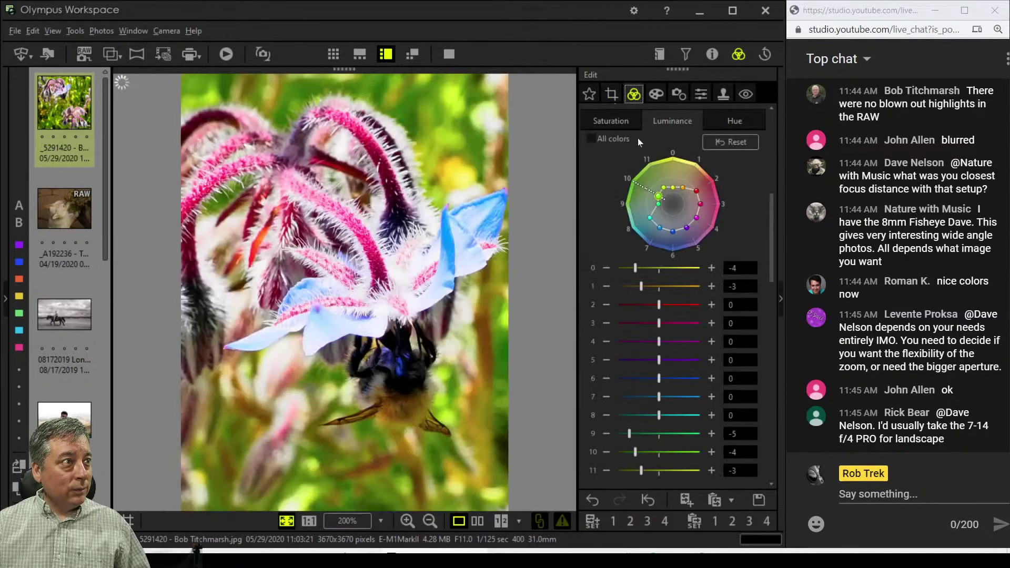
# Set the Adjust Color saturation to -5 for range 9, -4 for range 10, -3 for range 0 and -2 for range 1
pyautogui.click(616, 122)
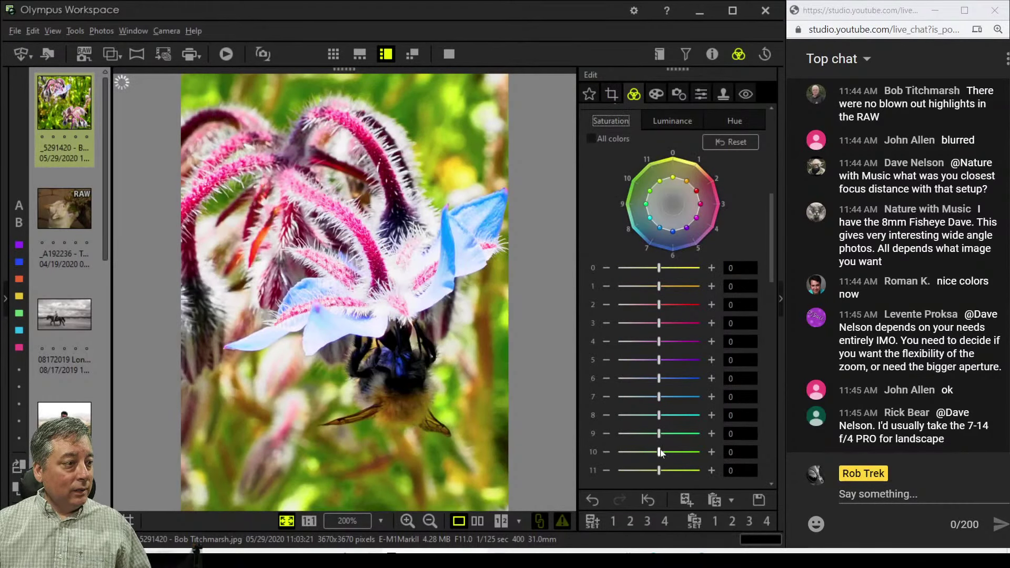
pyautogui.moveTo(658, 452); pyautogui.dragTo(641, 434)
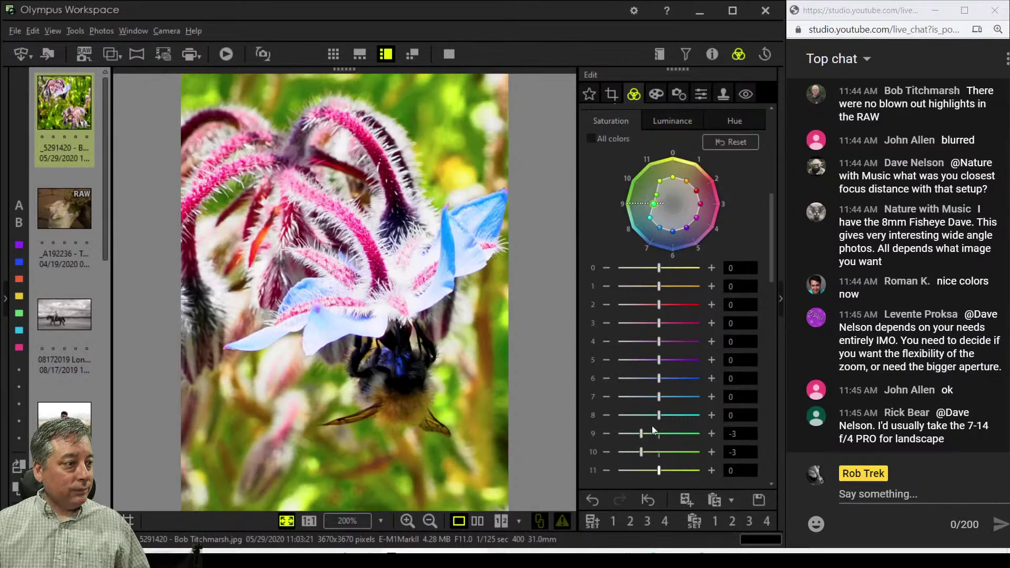
pyautogui.moveTo(642, 447); pyautogui.dragTo(633, 436)
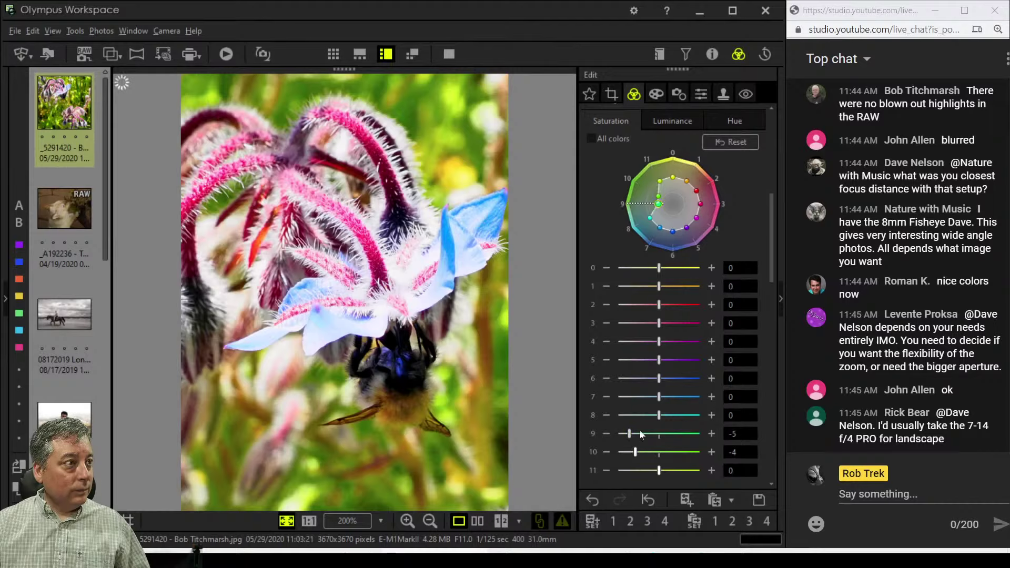
pyautogui.moveTo(658, 269); pyautogui.dragTo(645, 269)
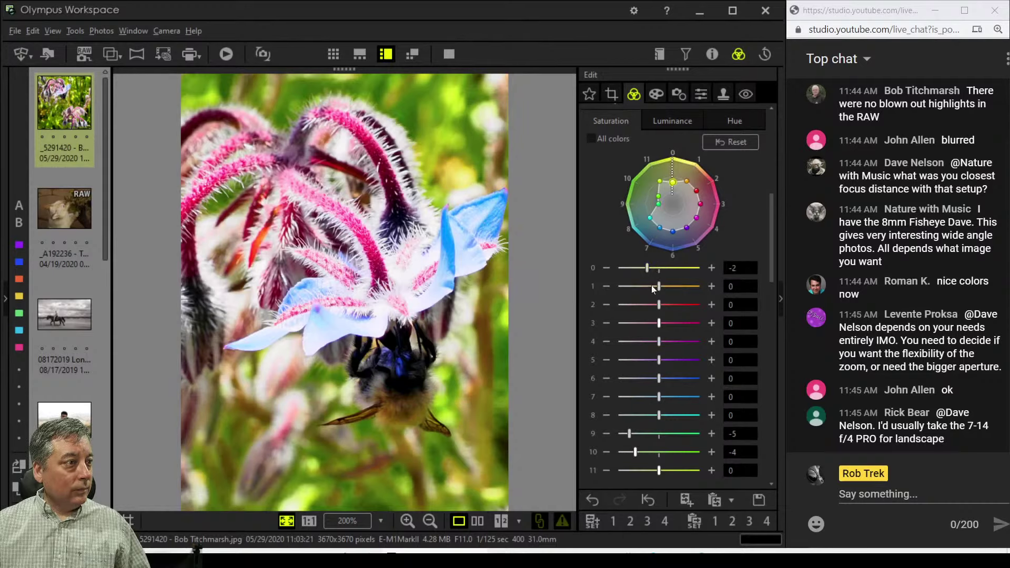
pyautogui.moveTo(662, 288); pyautogui.dragTo(640, 269)
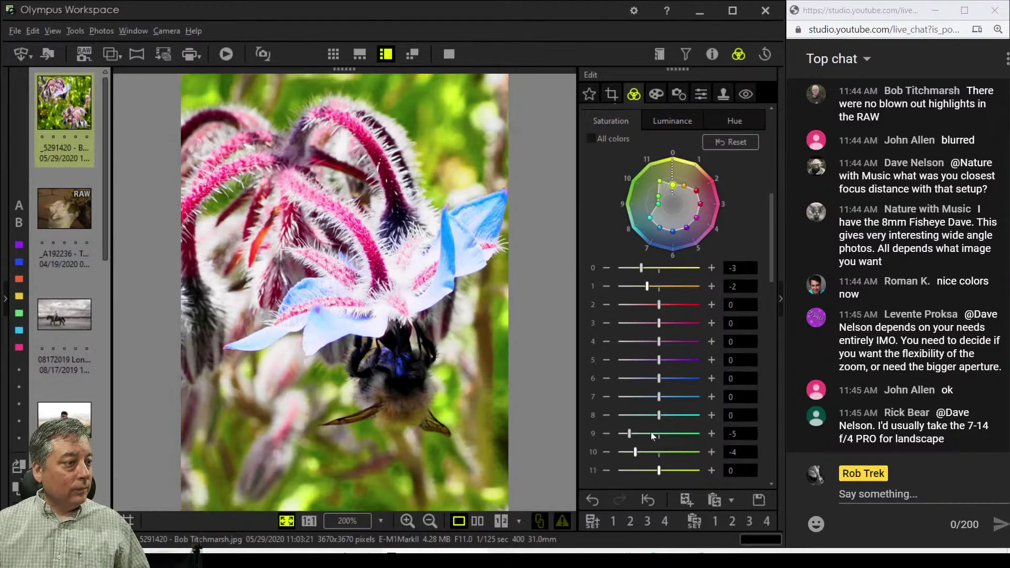
# Refine the color saturation to -6 for range 9, -5 for range 10 and -2 for range 0
pyautogui.moveTo(635, 452); pyautogui.dragTo(623, 434)
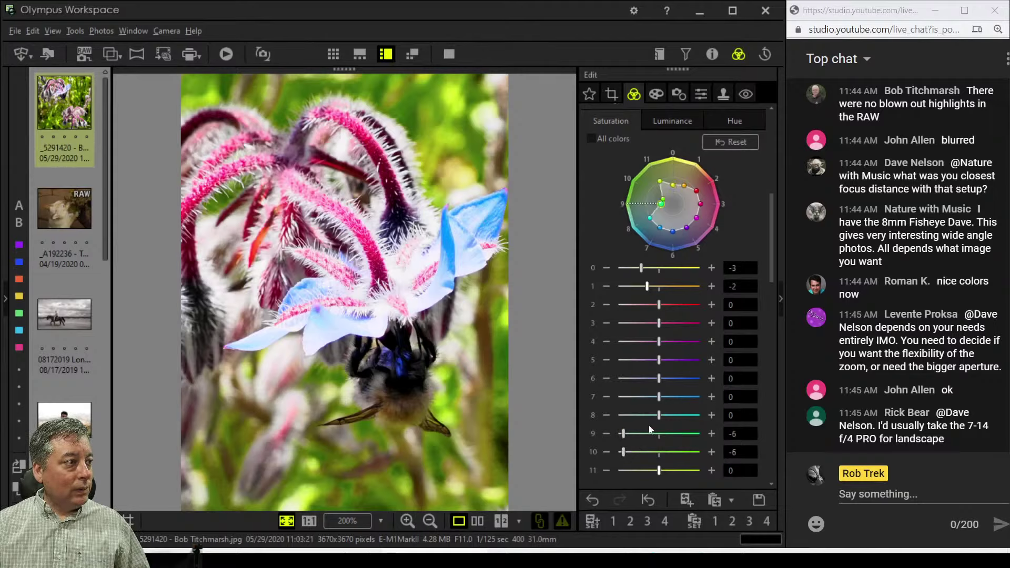
pyautogui.moveTo(626, 451); pyautogui.dragTo(631, 454)
pyautogui.moveTo(641, 270); pyautogui.dragTo(646, 270)
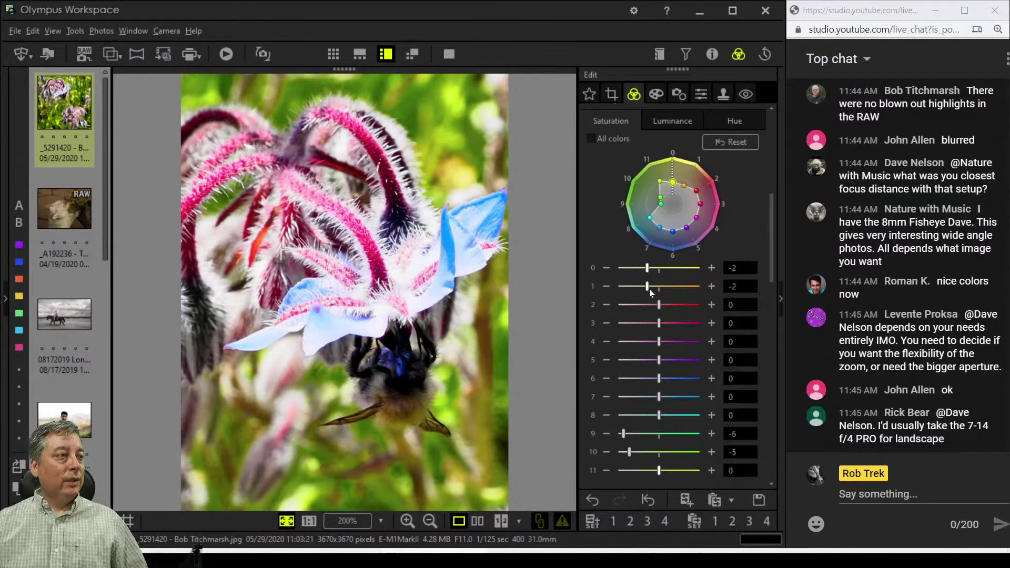
pyautogui.click(612, 96)
pyautogui.click(633, 94)
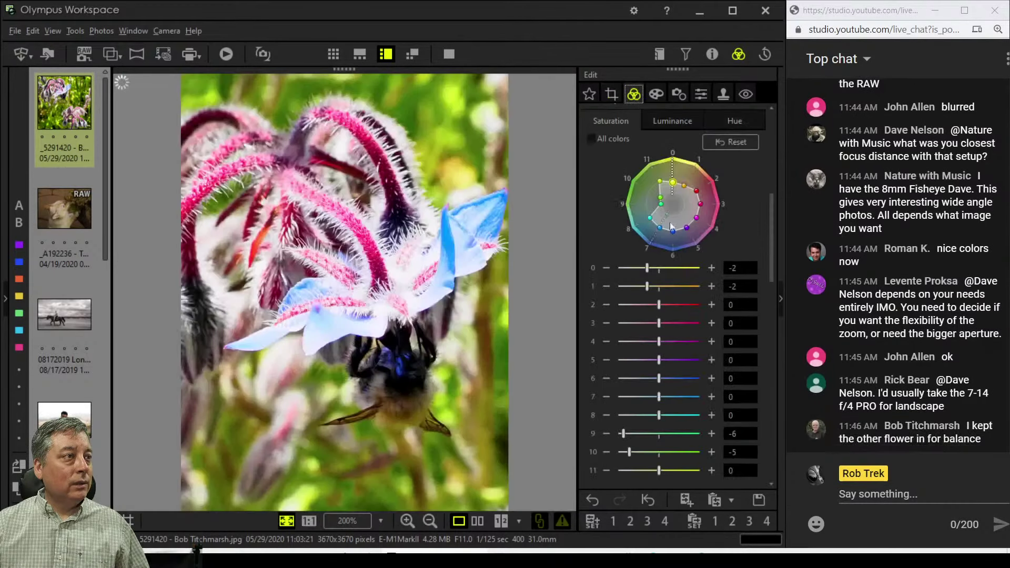
# In Highlight & Shadow, set Shadow to 4, and try Highlight at -3 before returning it to 0
pyautogui.scroll(-10, 626, 272)
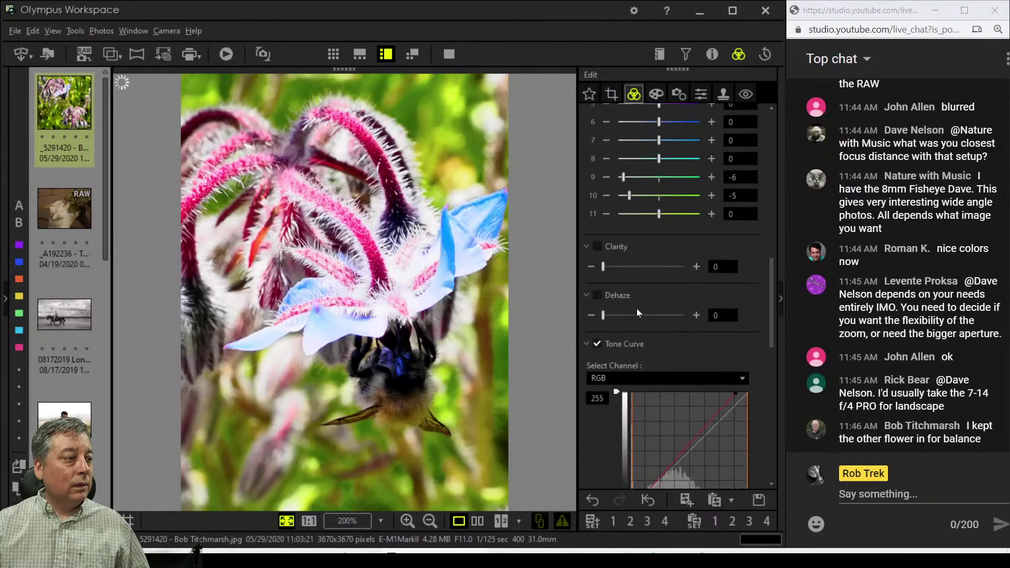
pyautogui.scroll(-3, 672, 400)
pyautogui.click(665, 372)
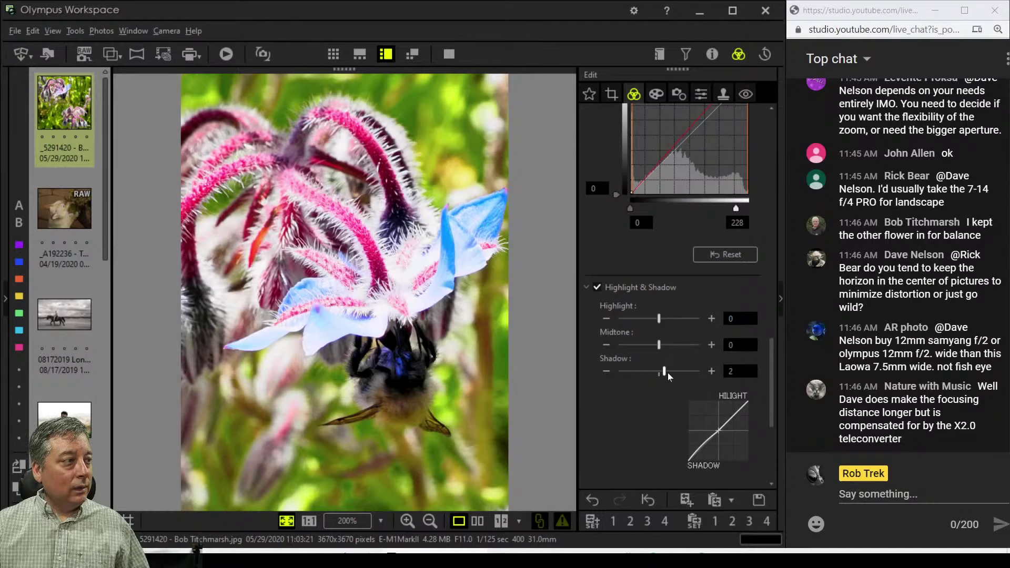
pyautogui.moveTo(667, 372); pyautogui.dragTo(670, 373)
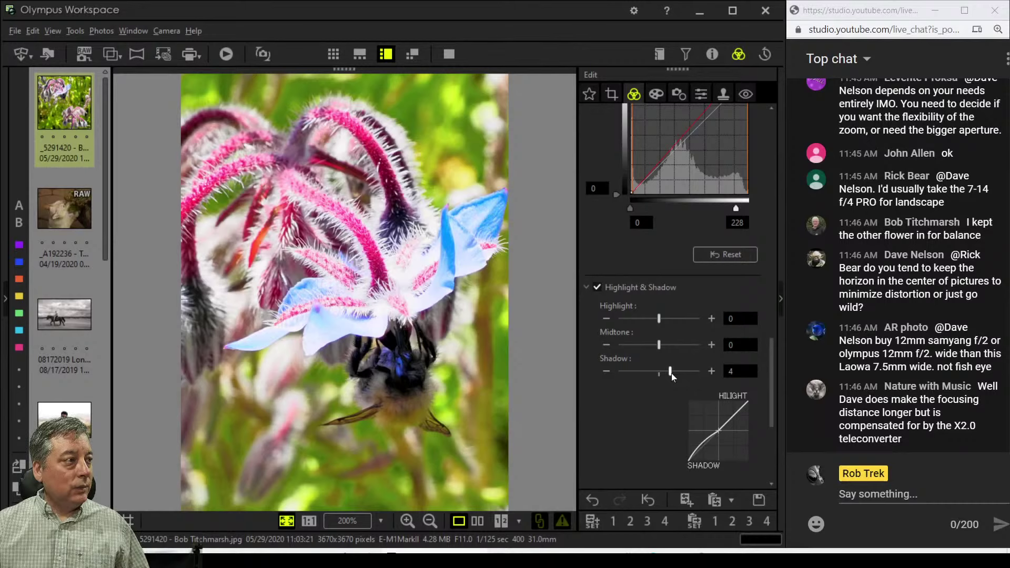
pyautogui.moveTo(655, 320); pyautogui.dragTo(647, 317)
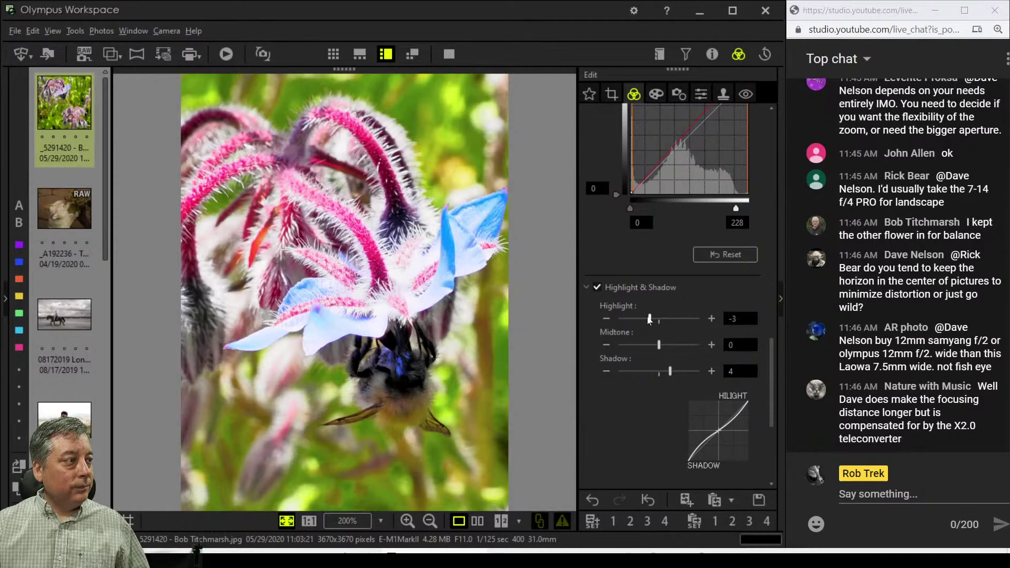
pyautogui.moveTo(650, 320); pyautogui.dragTo(660, 323)
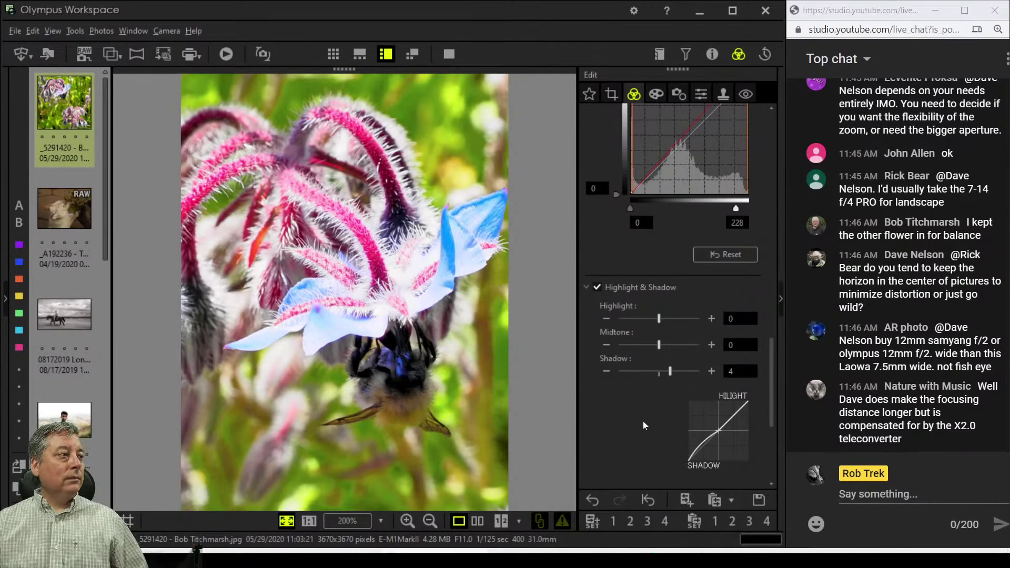
# Raise the Adjust Color saturation of blue ranges 6 and 7 to 2 each
pyautogui.scroll(8, 619, 264)
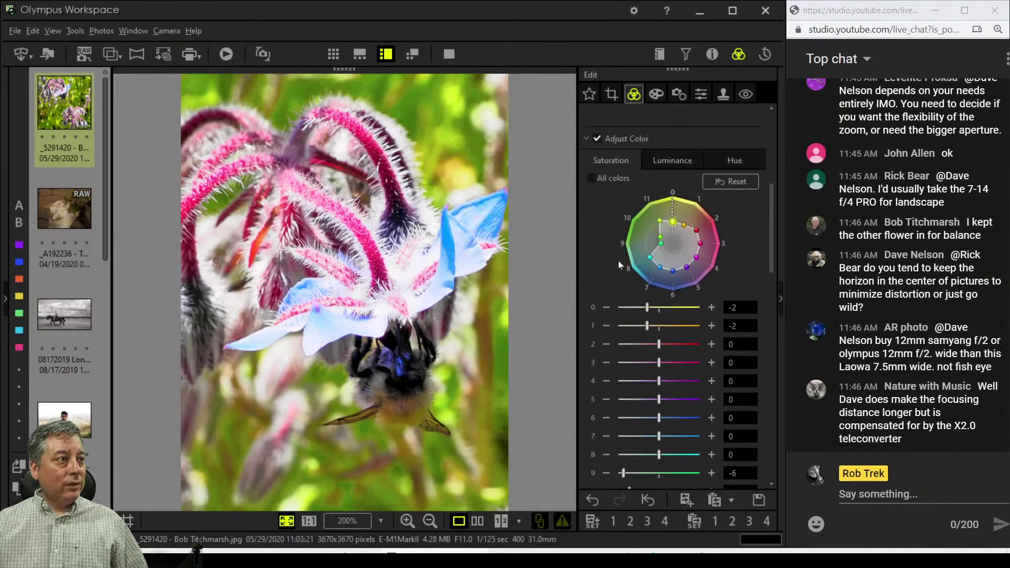
pyautogui.click(667, 419)
pyautogui.click(667, 419)
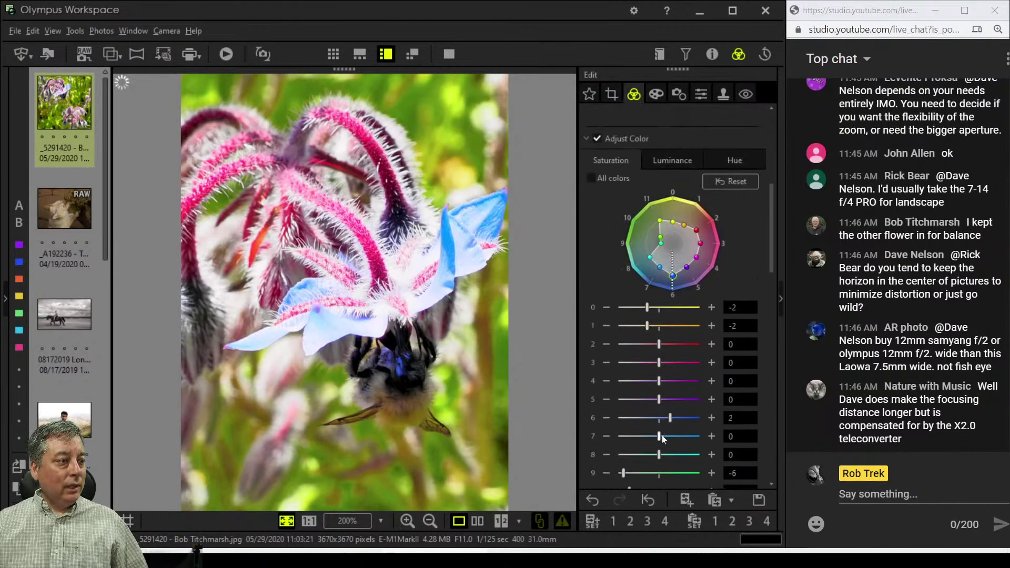
pyautogui.click(662, 435)
pyautogui.click(668, 436)
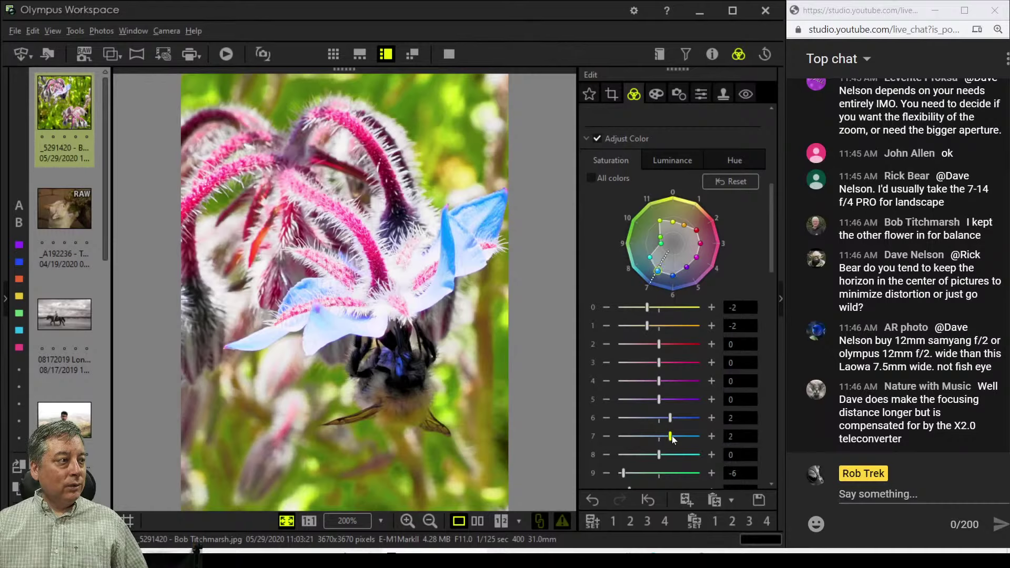
# Lower the Adjust Color luminance of the blues to -3 for range 6 and -5 for range 7
pyautogui.click(664, 161)
pyautogui.click(651, 418)
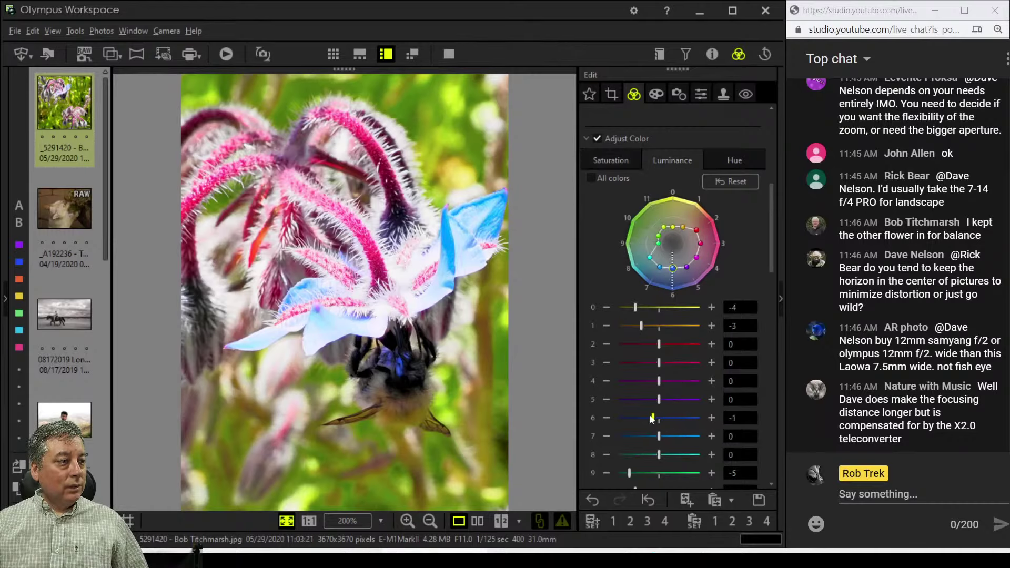
pyautogui.click(645, 418)
pyautogui.click(651, 437)
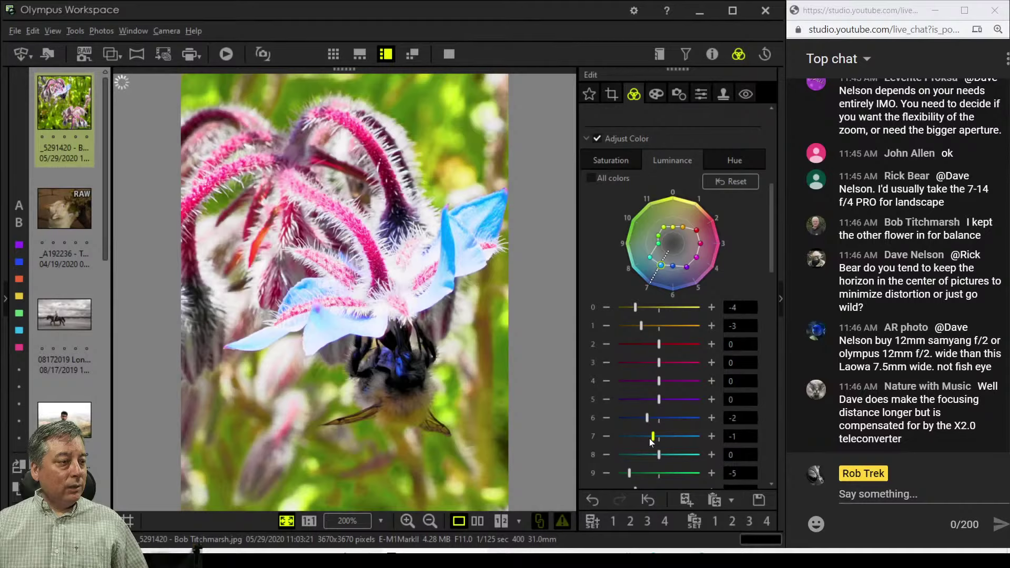
pyautogui.moveTo(651, 438); pyautogui.dragTo(643, 438)
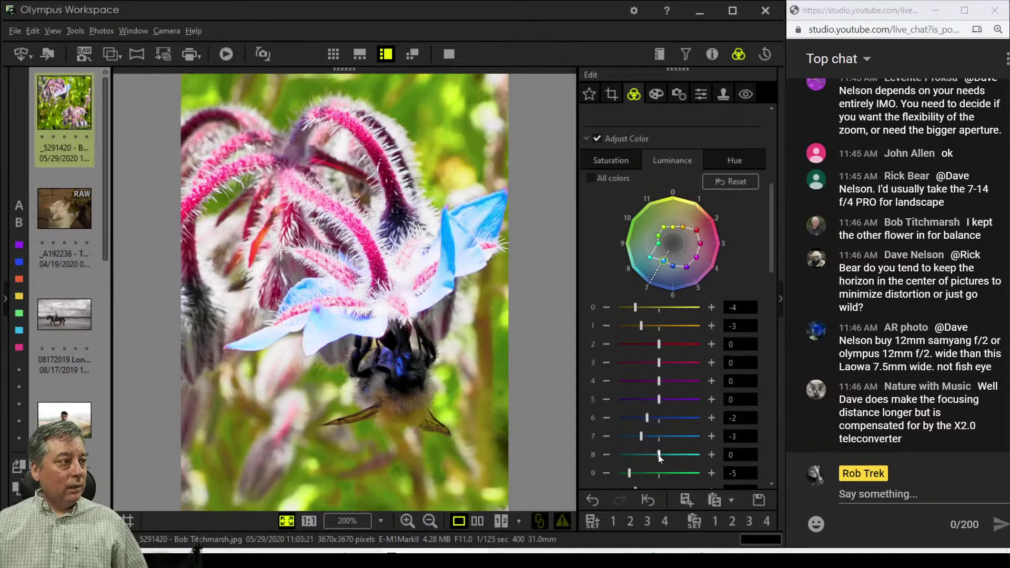
pyautogui.moveTo(643, 436); pyautogui.dragTo(641, 420)
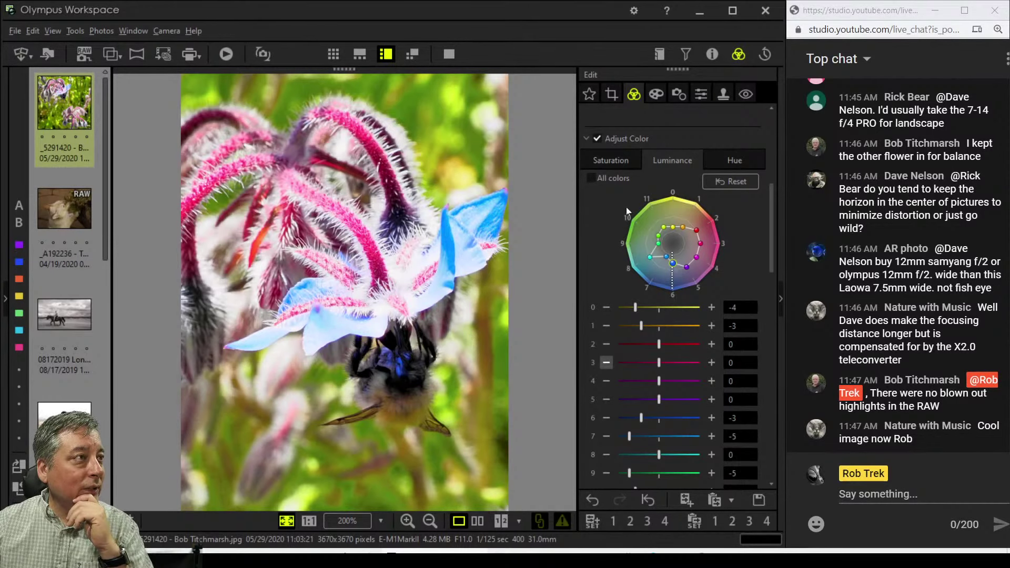
# Compare the original and edited bee photo side by side in full screen, and return to the editing view
pyautogui.click(476, 527)
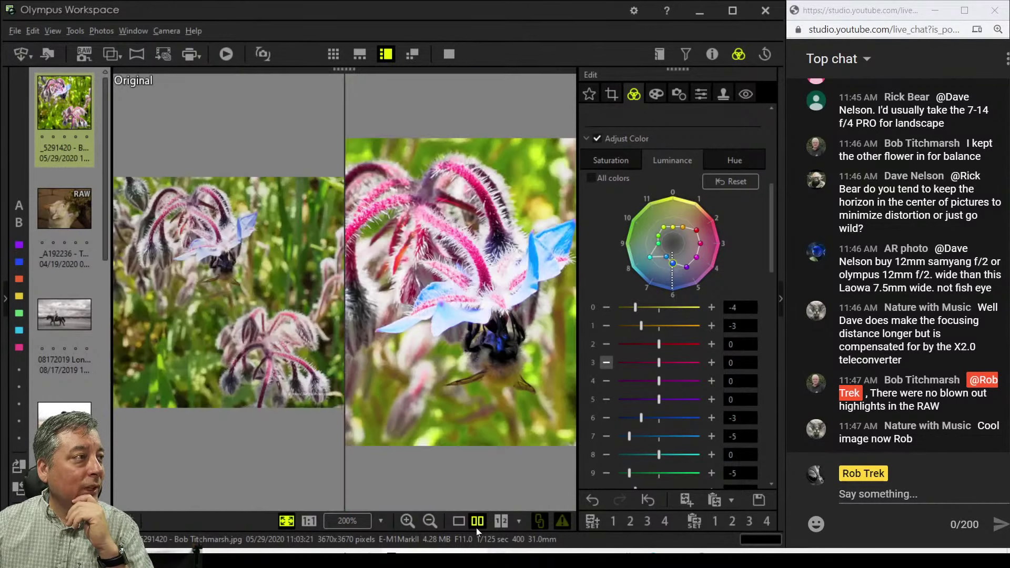
pyautogui.click(447, 56)
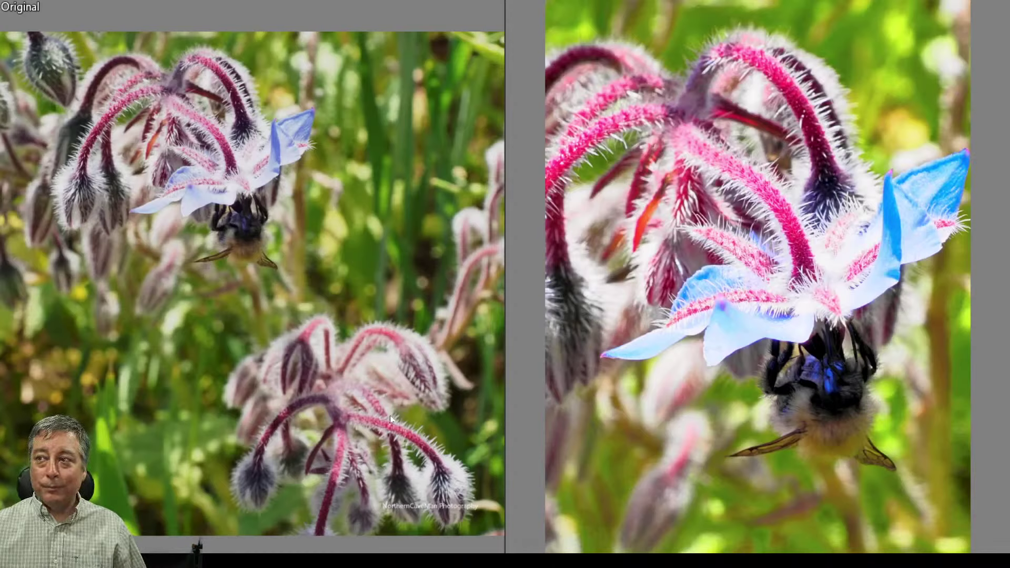
pyautogui.press('Escape')
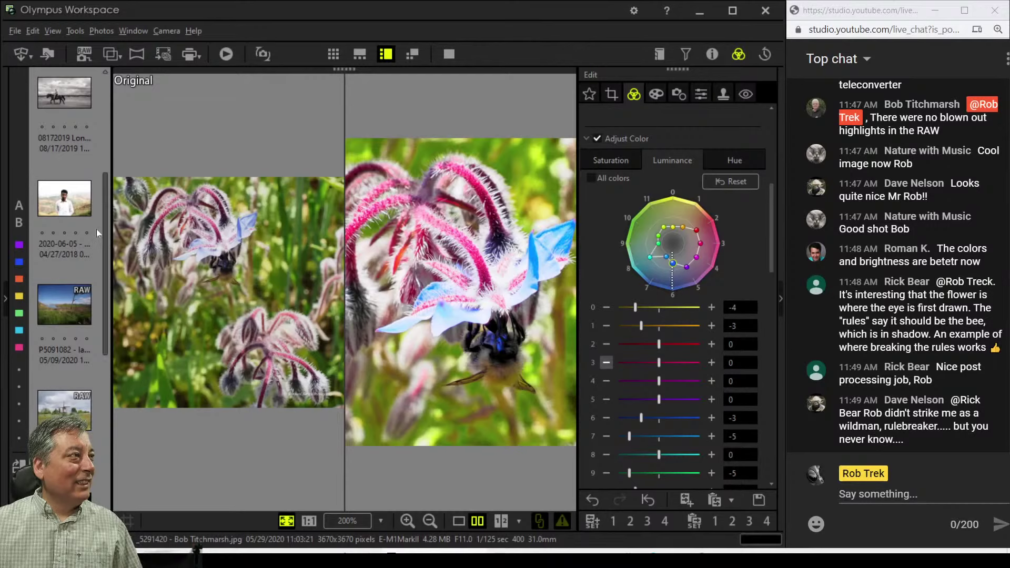
# Open the RAW photo of the cat, the second image in the folder
pyautogui.scroll(3, 96, 230)
pyautogui.click(83, 211)
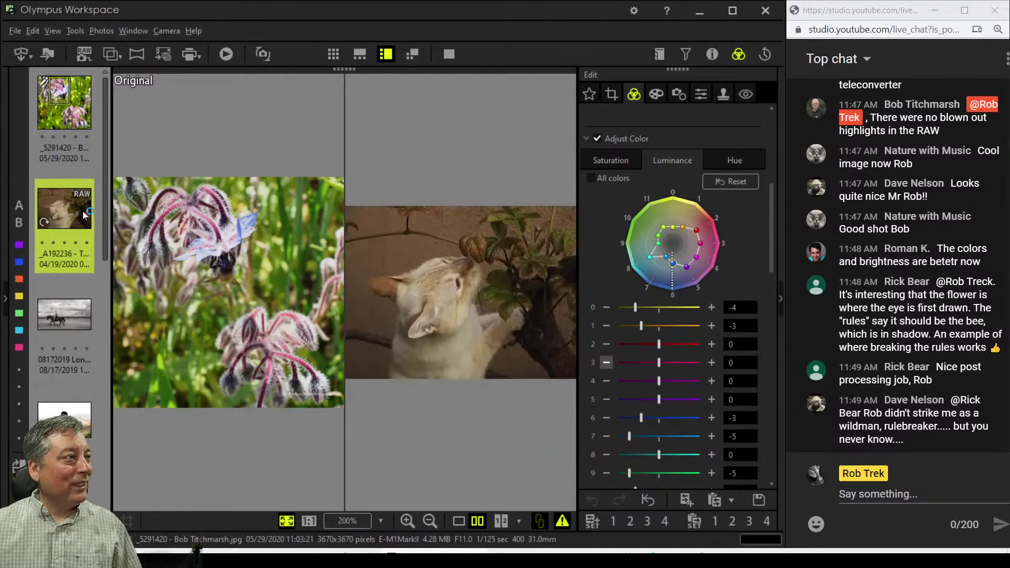